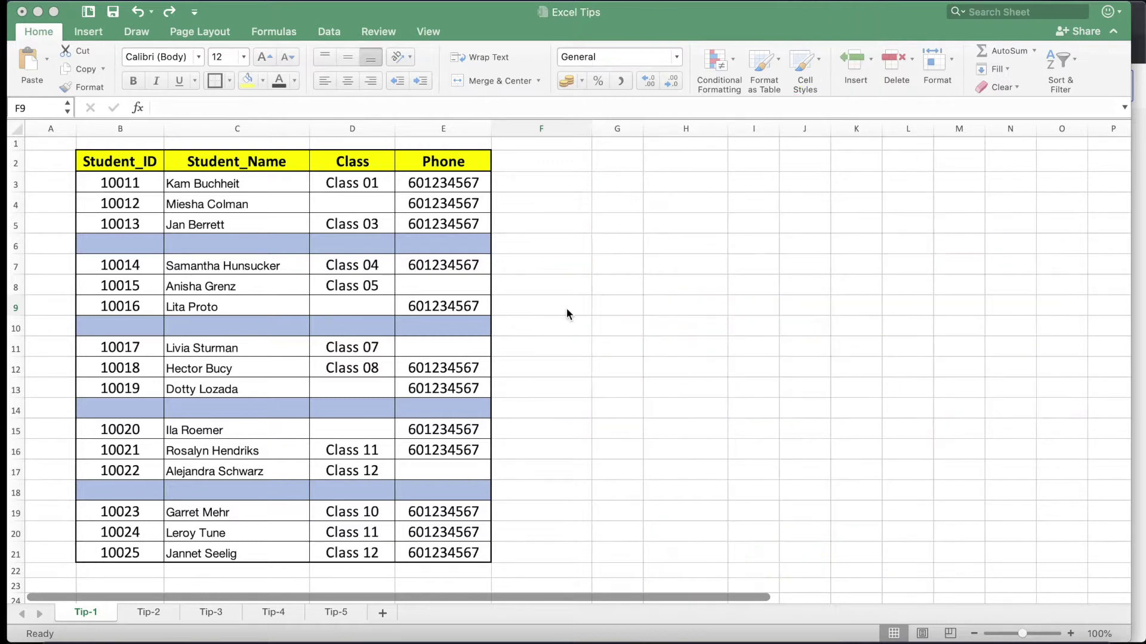
Examine the completely blank shaded rows and the rows with only a missing Class or Phone entry in the student table.
drag(120, 244, 399, 250)
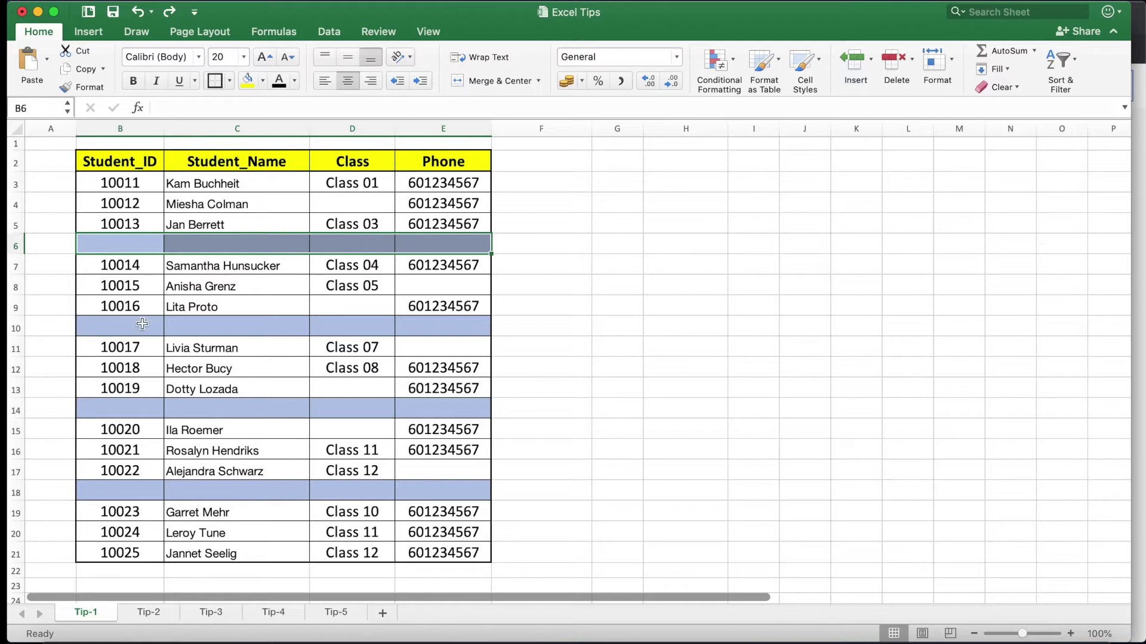
drag(142, 323, 404, 318)
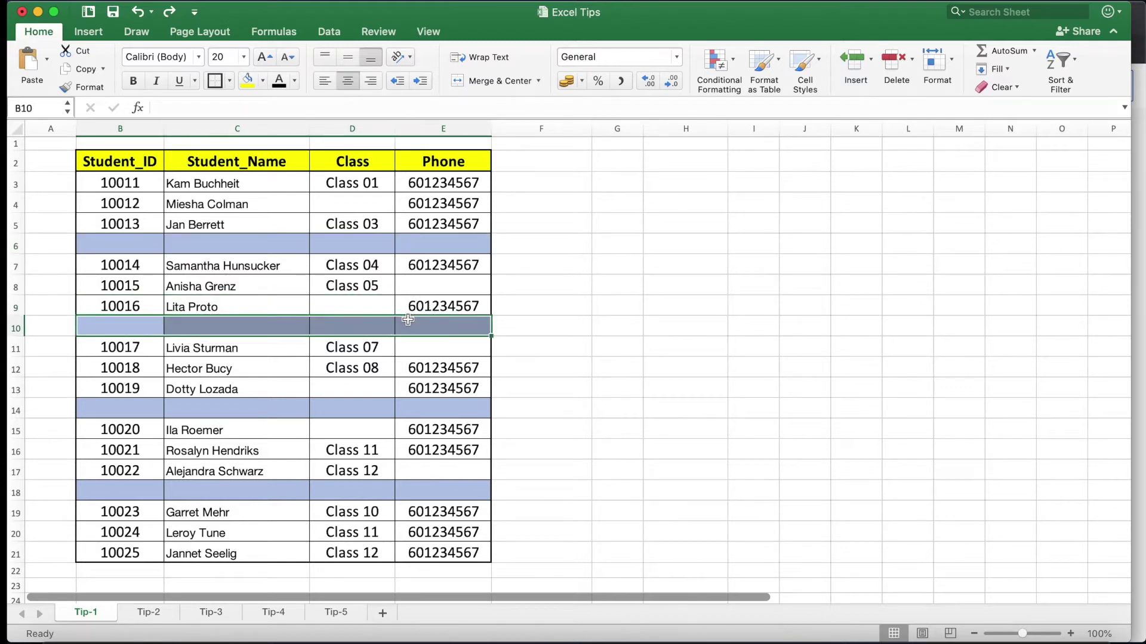
drag(111, 412, 415, 411)
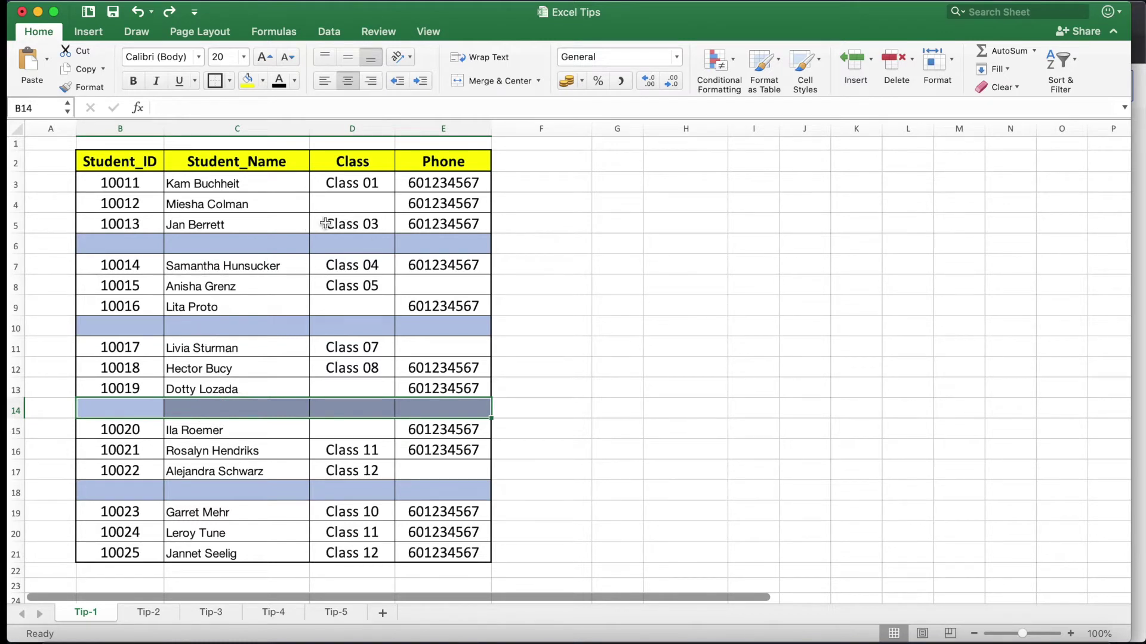
drag(126, 244, 403, 244)
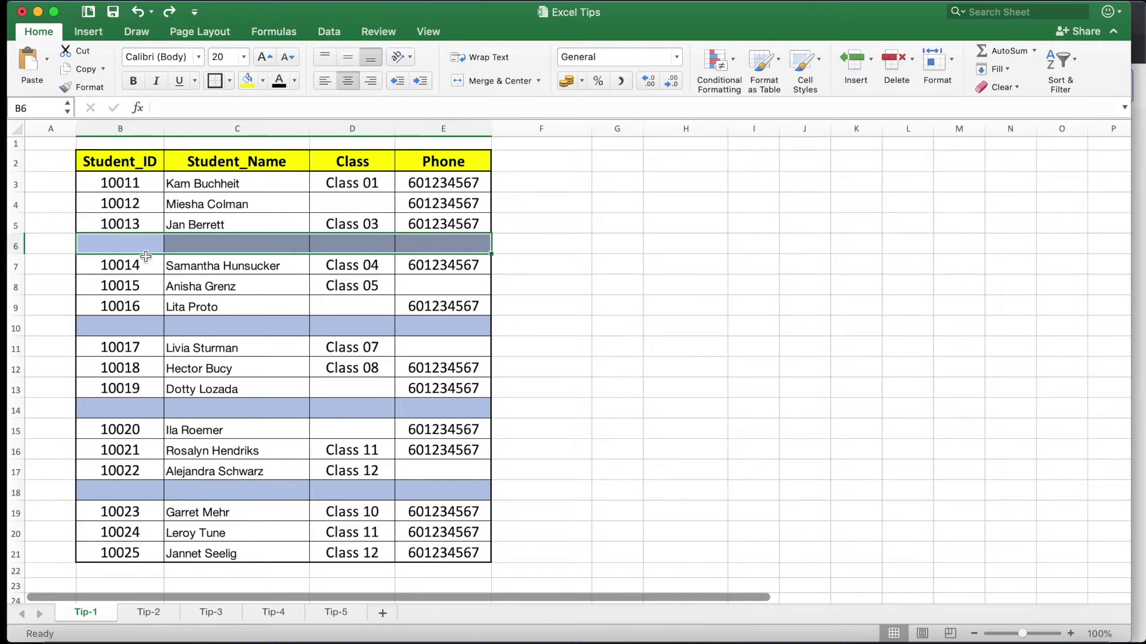
click(219, 266)
drag(112, 242, 410, 243)
click(339, 200)
click(353, 306)
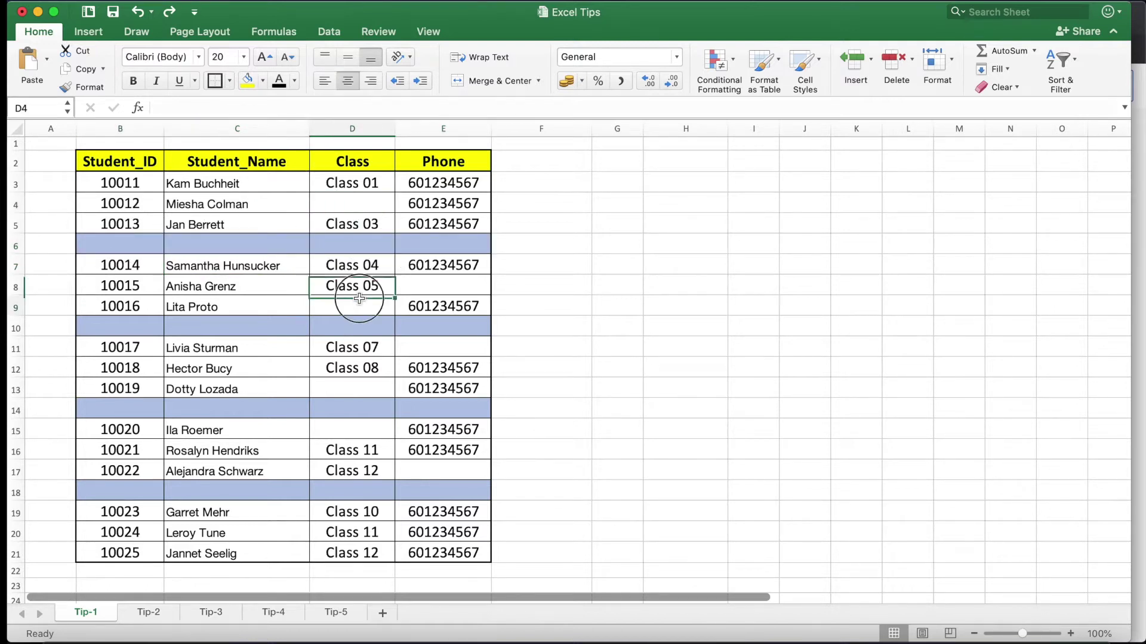
click(423, 349)
drag(122, 325, 405, 325)
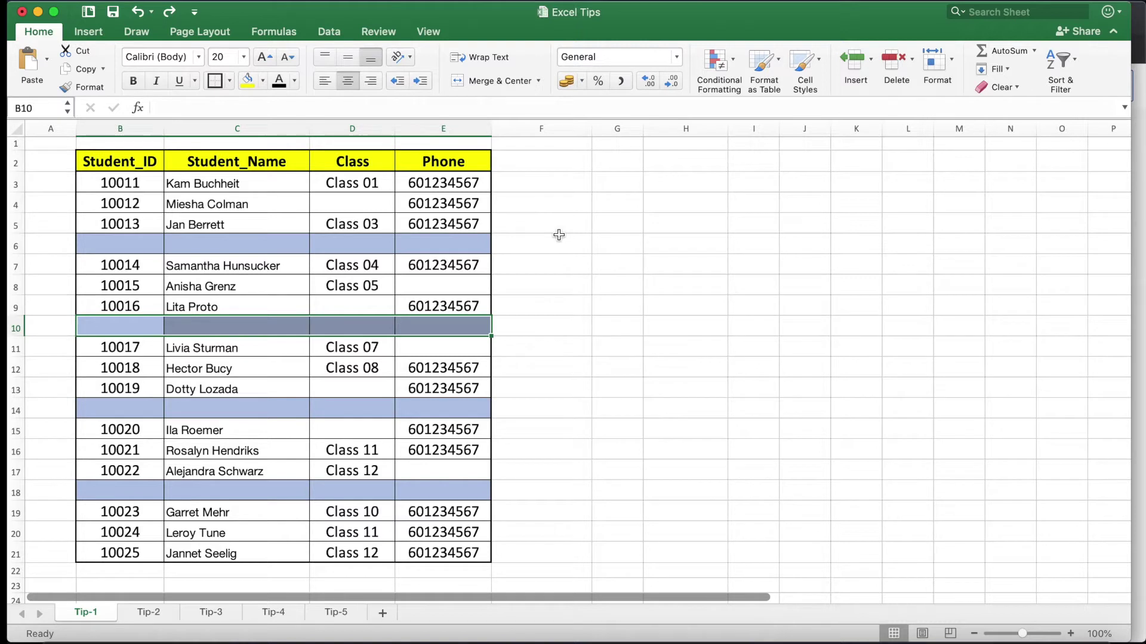
Add a helper column header "Assist" in cell F2, beside the Phone header.
click(545, 165)
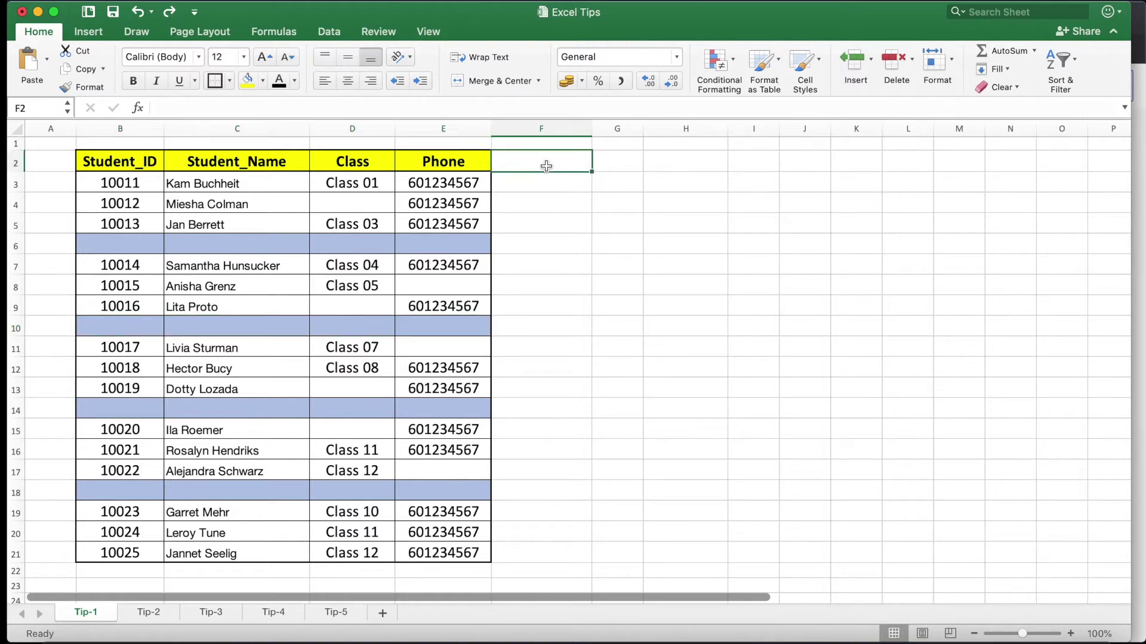
text(Assist)
key(Return)
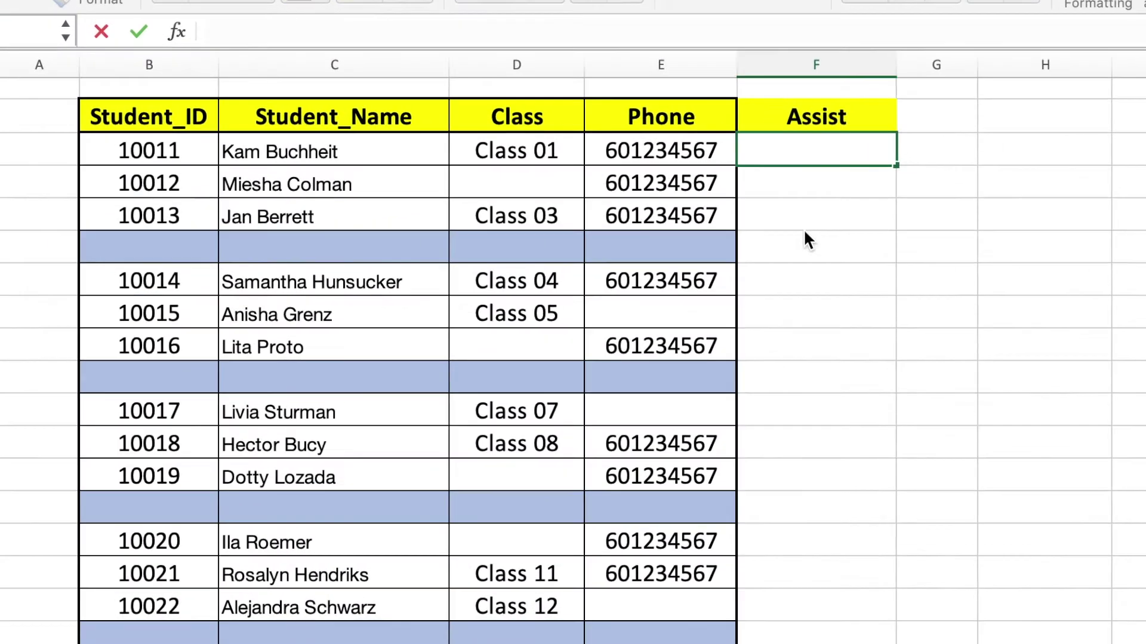
Enter the formula =COUNTA(B3:E3) in cell F3 to count the filled cells of the first student row.
key(F2)
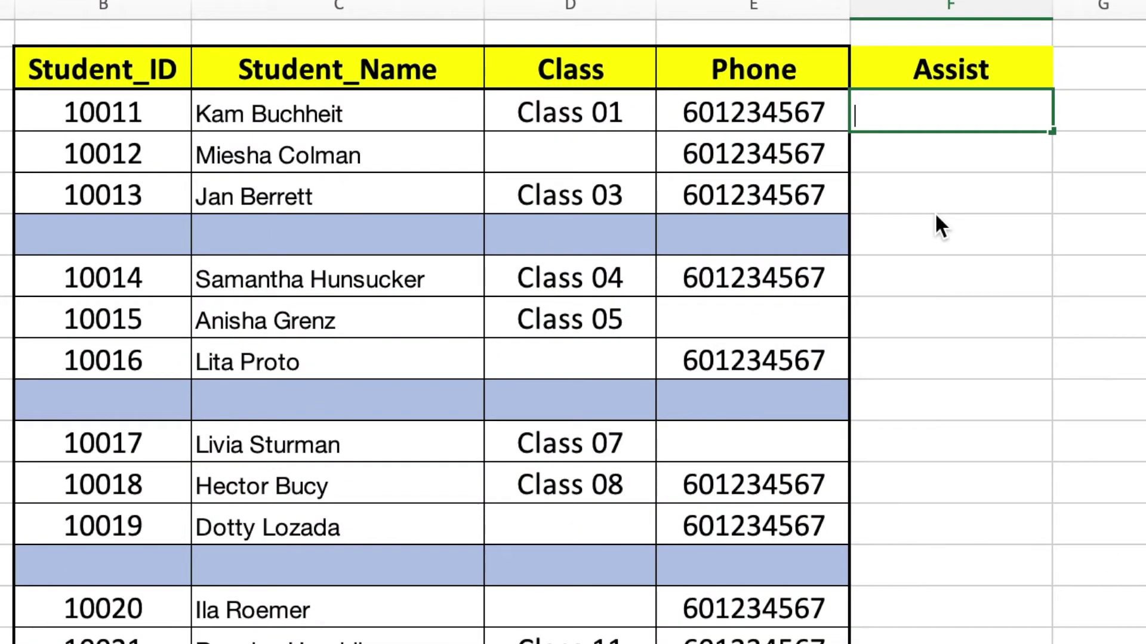
text(=cou)
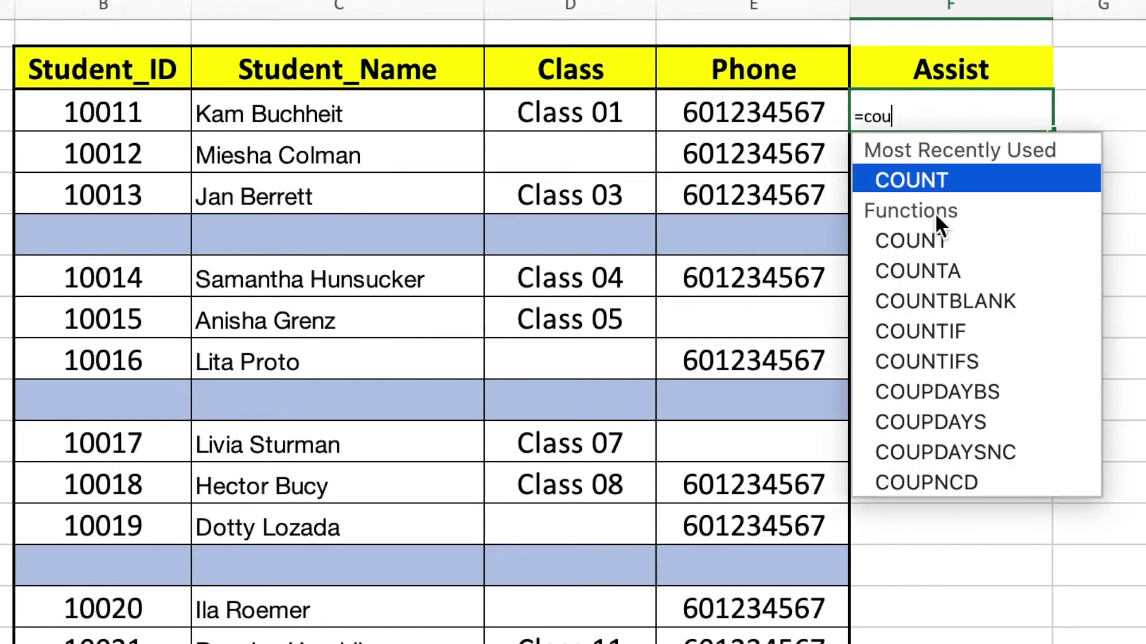
text(nta)
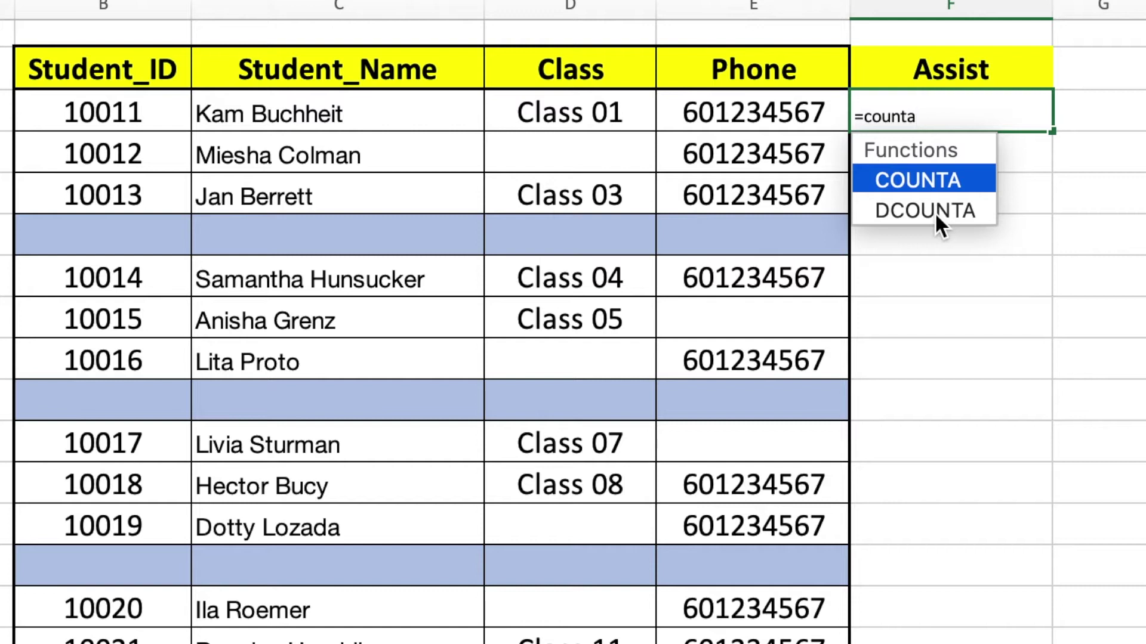
text(()
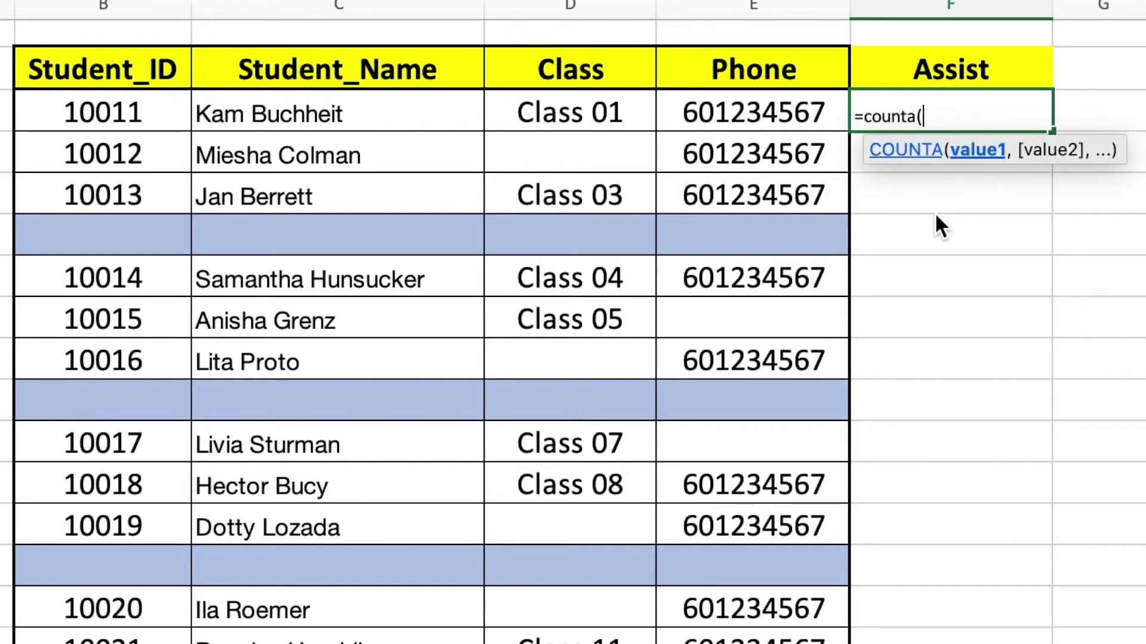
drag(119, 113, 706, 105)
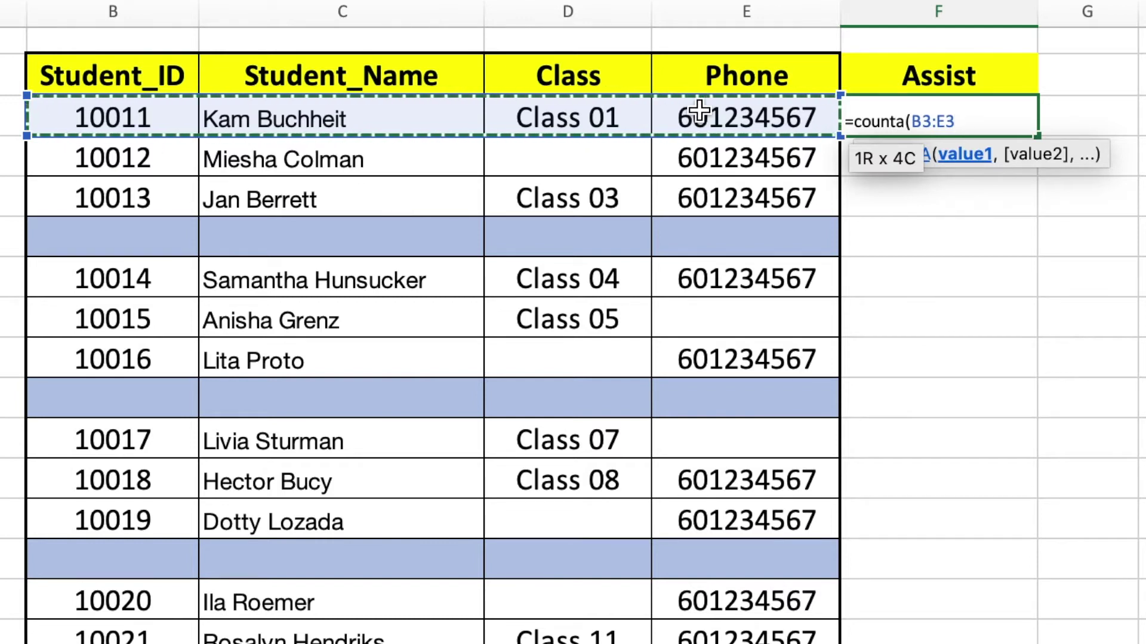
text())
key(Return)
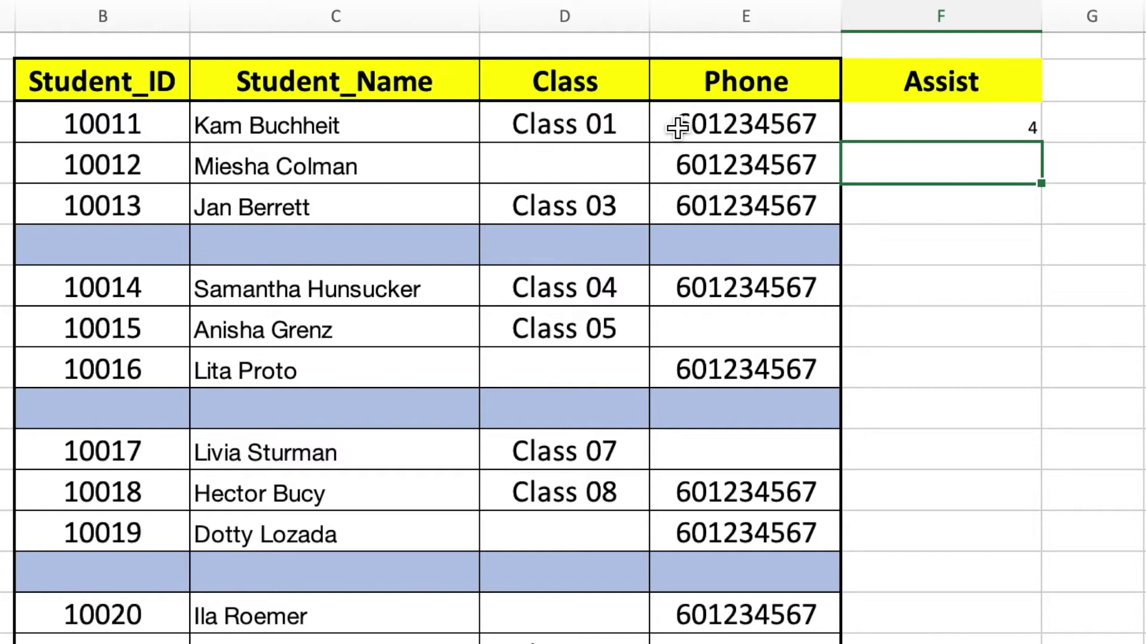
Fill the COUNTA formula from F3 down to F21 and check the counts for partly filled row 4 and blank row 6.
key(Up)
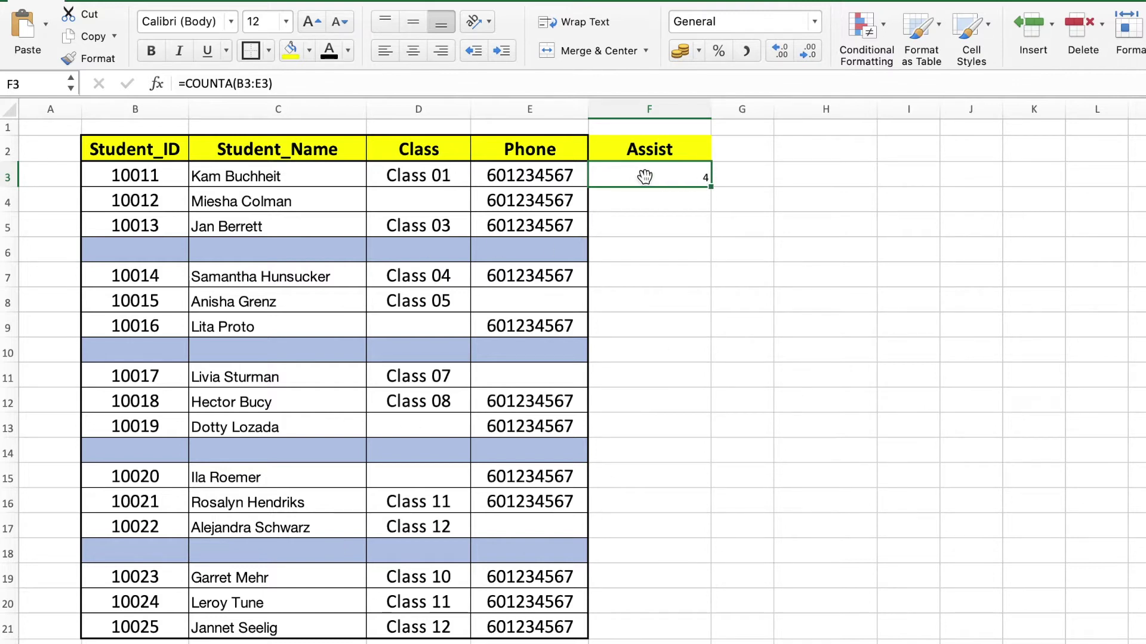
click(710, 187)
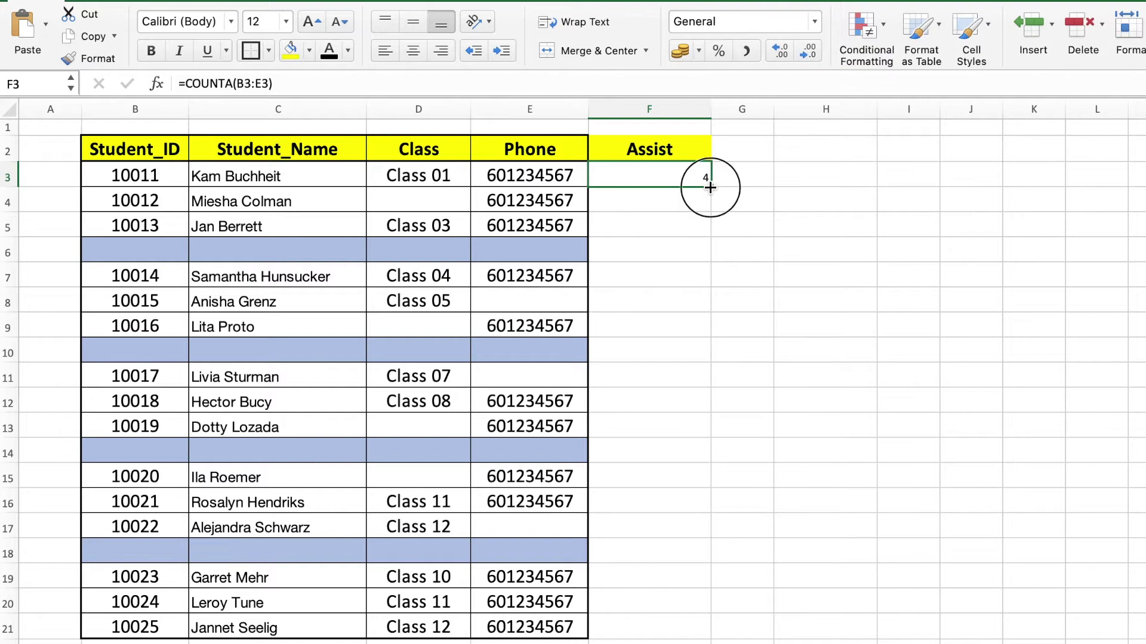
drag(710, 188, 709, 631)
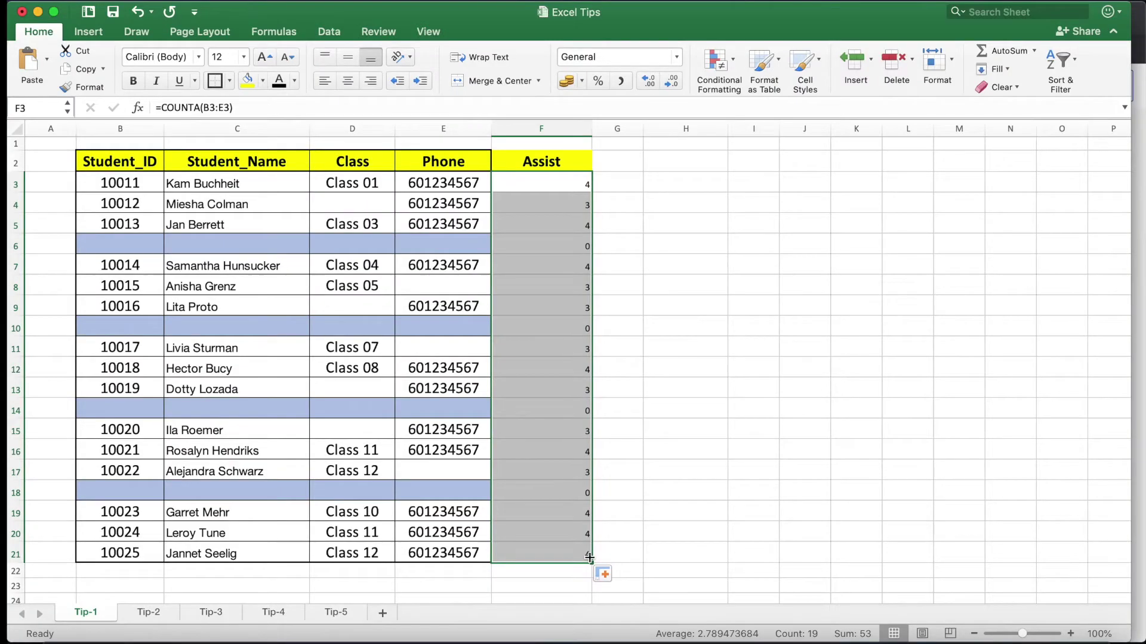
drag(557, 224, 557, 267)
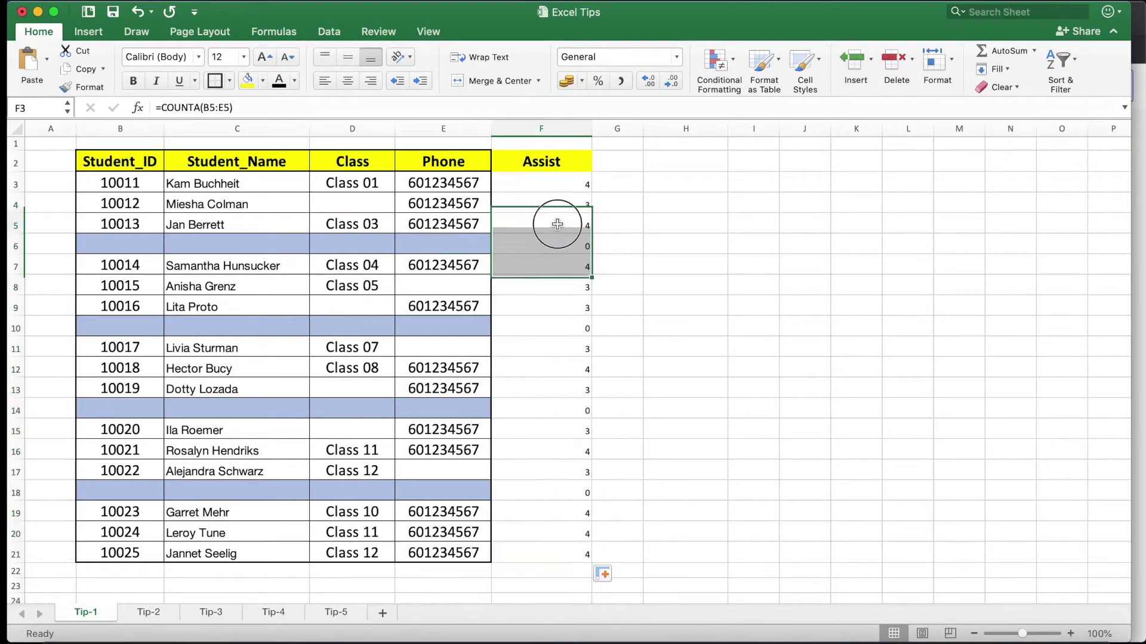
click(557, 225)
click(560, 201)
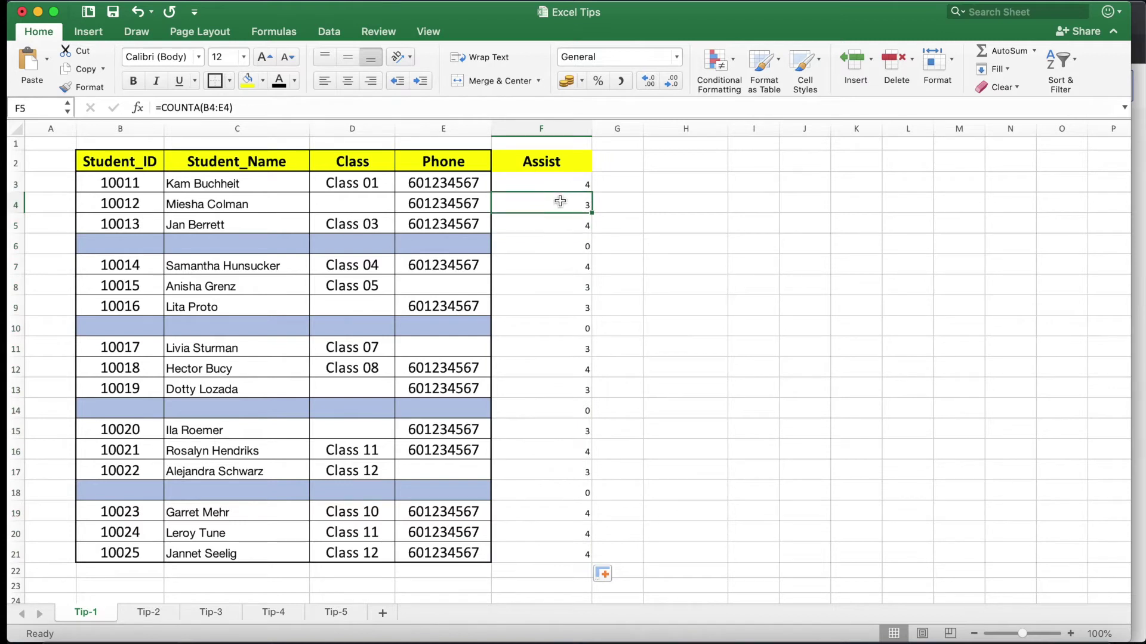
click(16, 205)
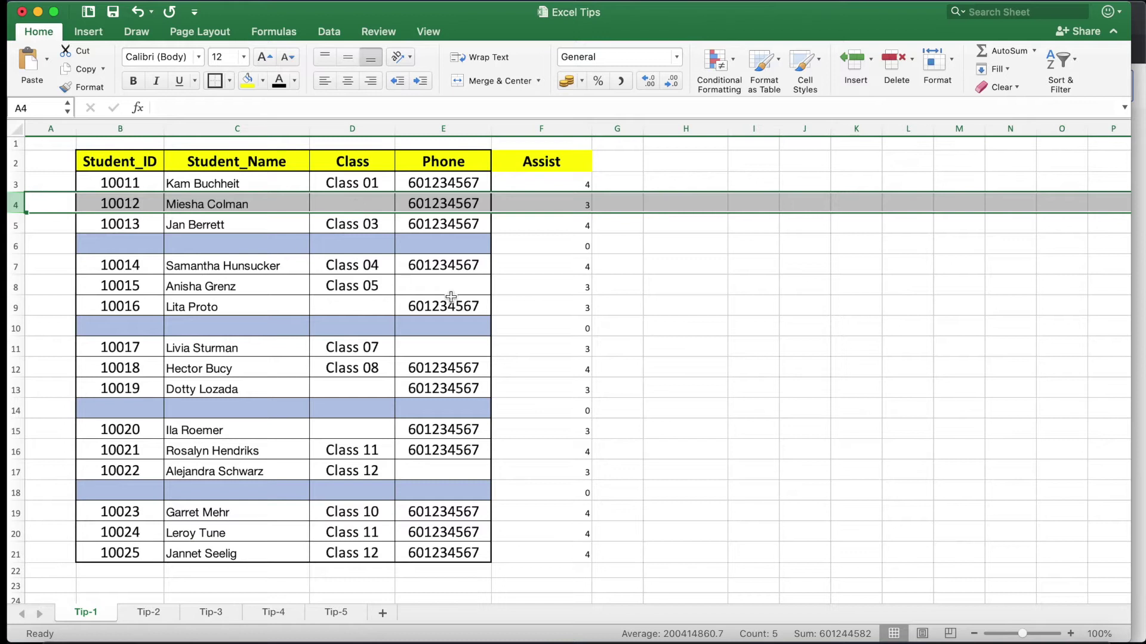
click(17, 244)
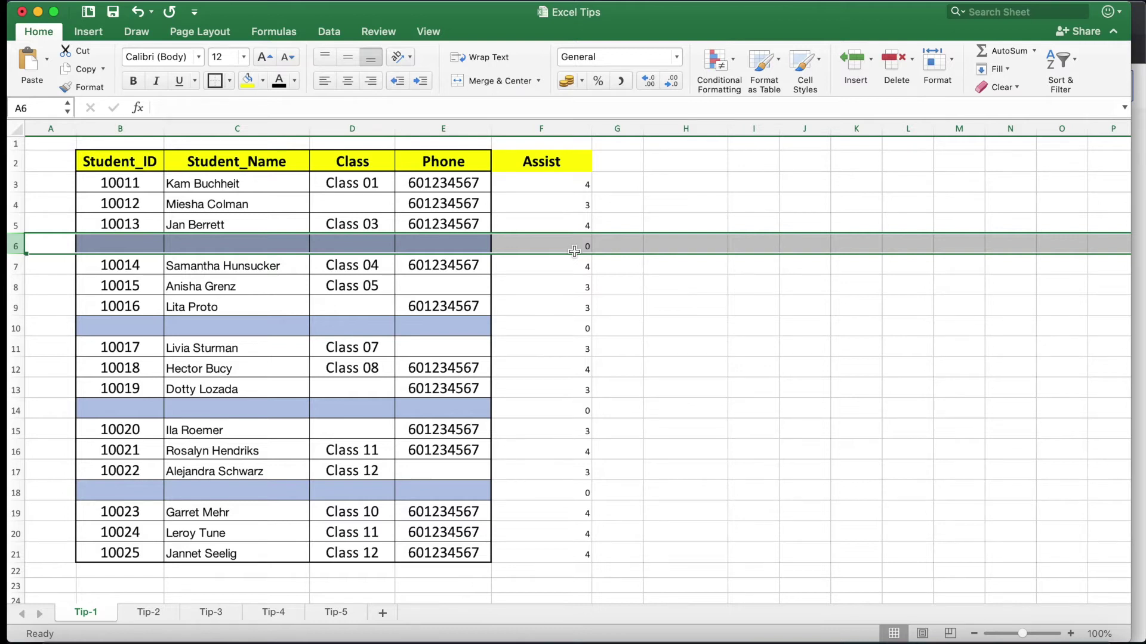
Add filters to the table's header row and filter the Assist column to show only the value 0.
click(539, 162)
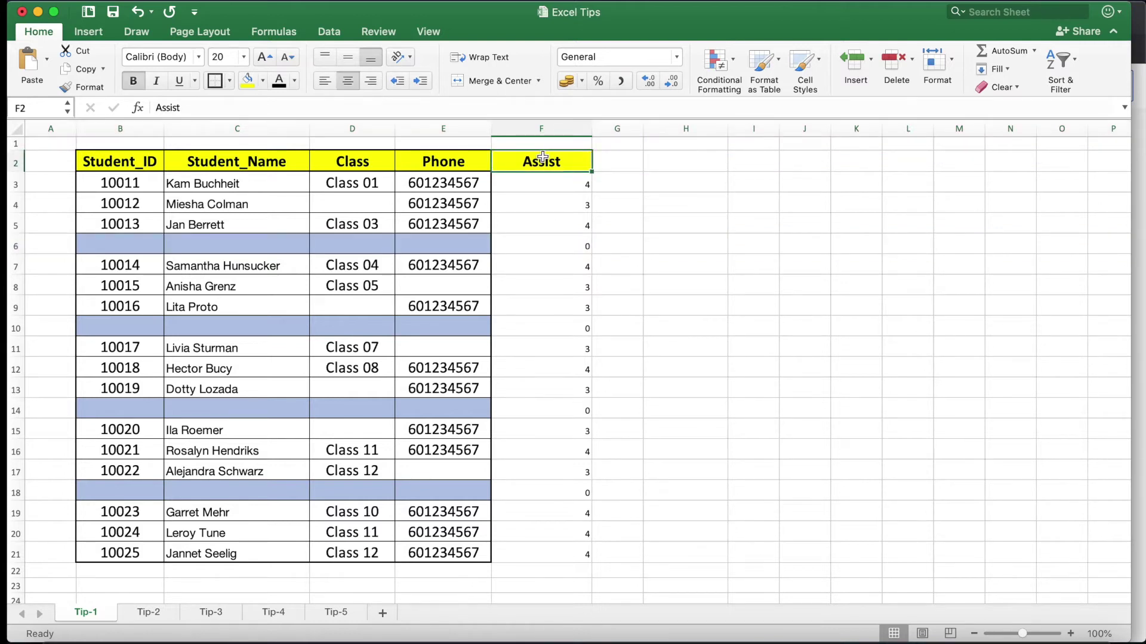
key(ctrl)
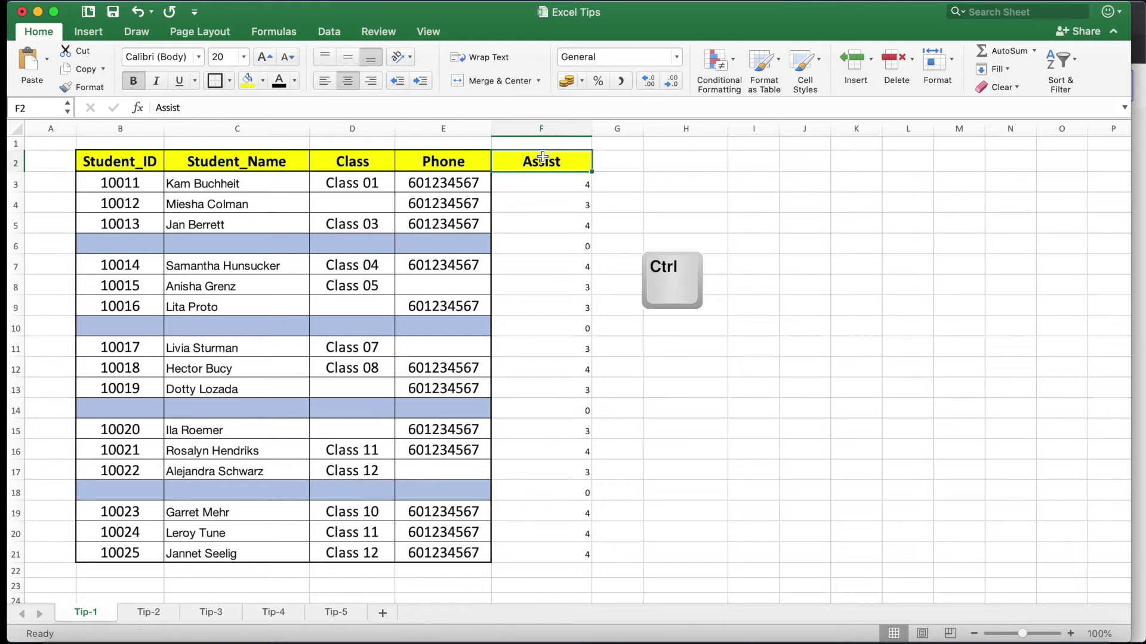
key(shift)
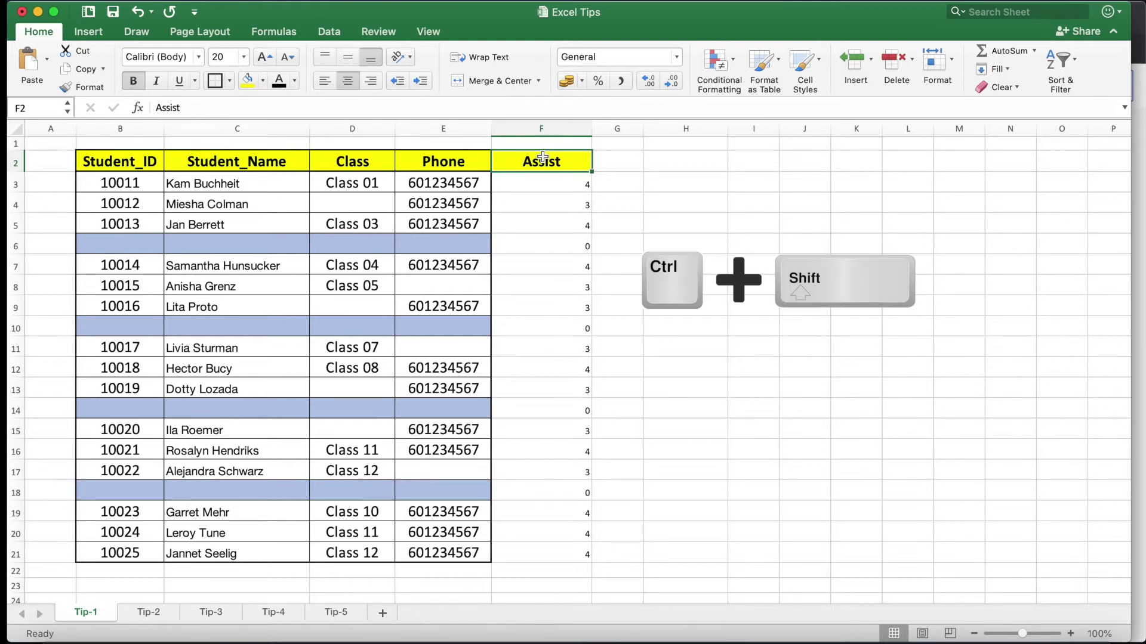
key(ctrl+shift+l)
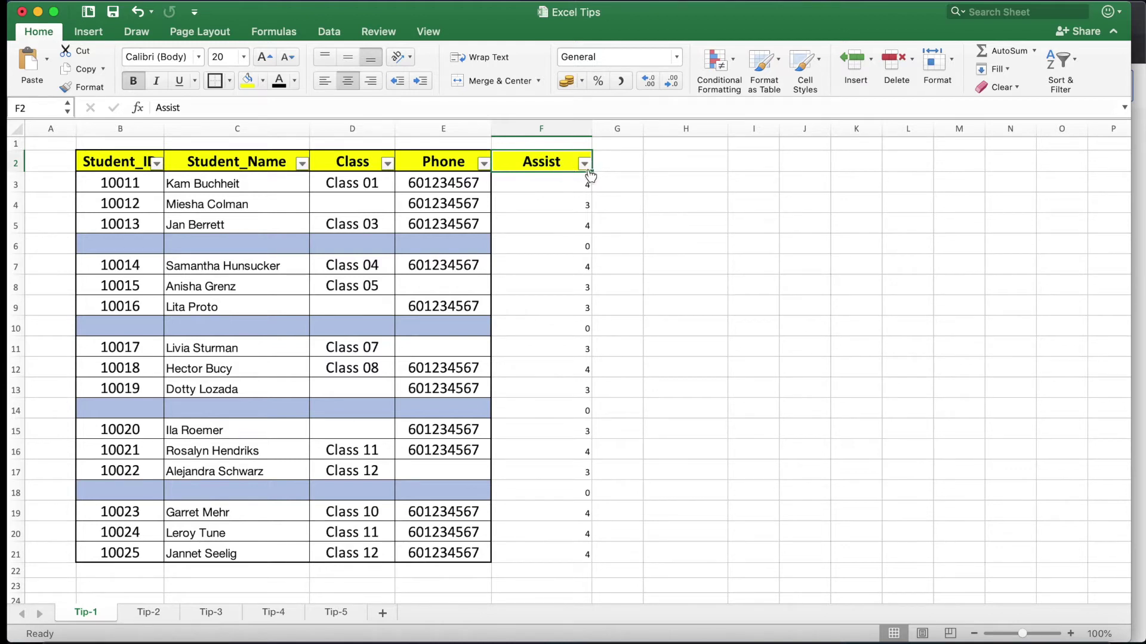
click(586, 166)
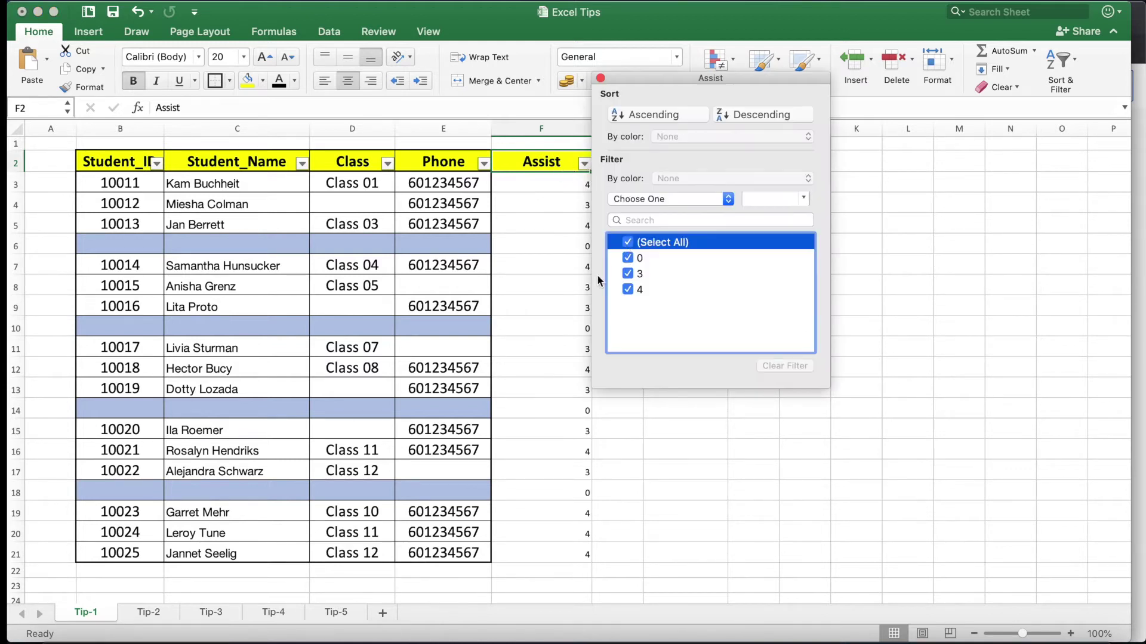
click(628, 243)
click(629, 259)
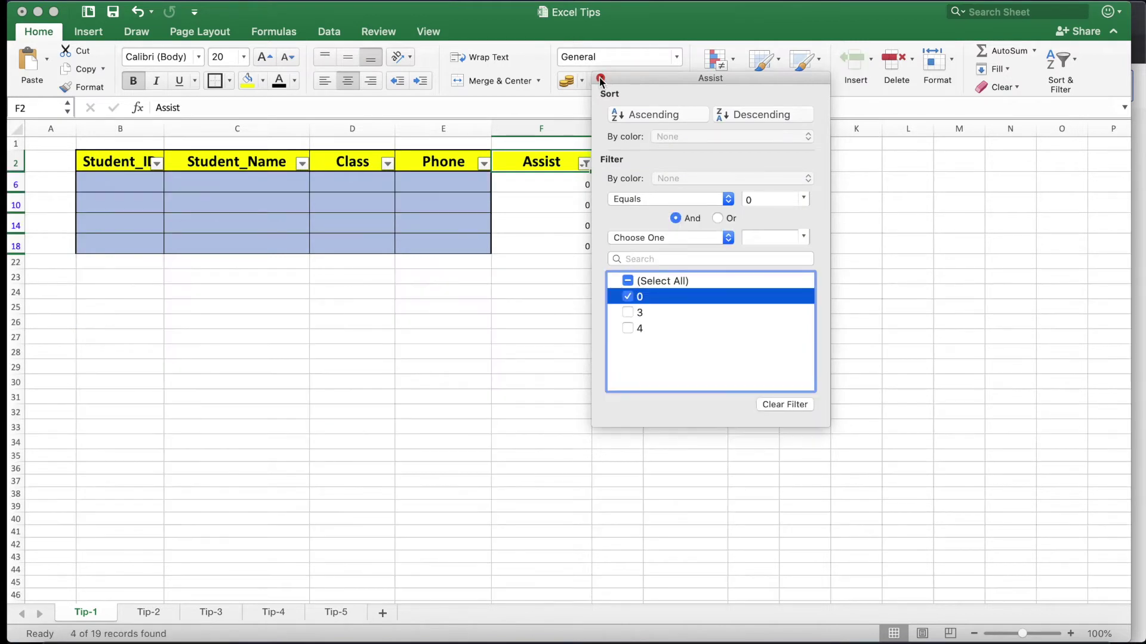
click(600, 78)
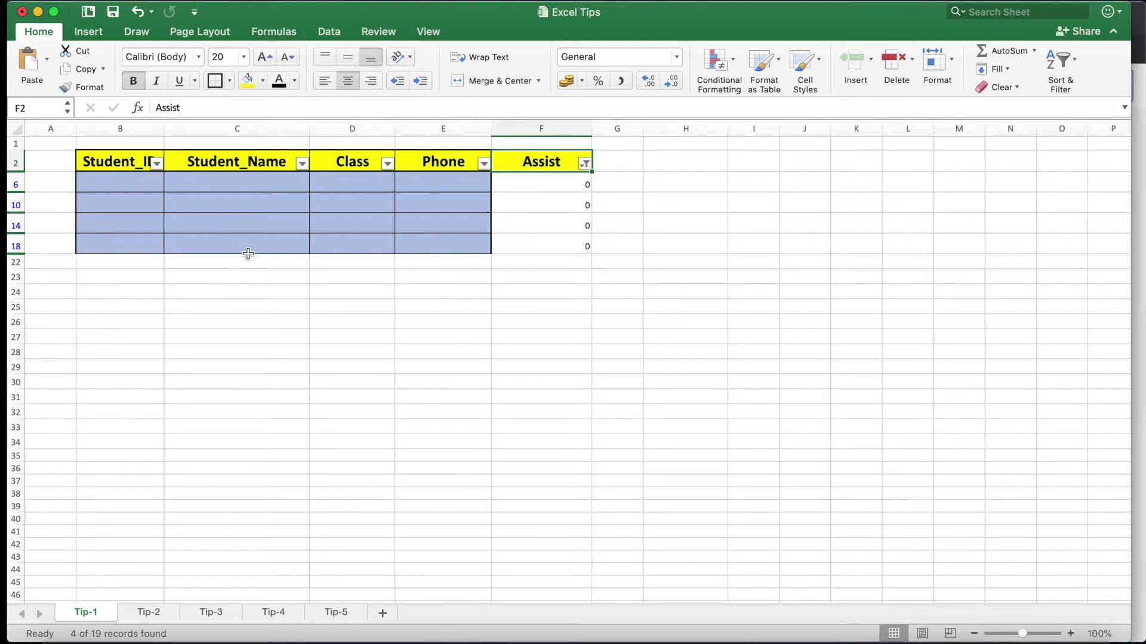
Delete the filtered blank rows 6, 10, 14 and 18 as entire sheet rows.
drag(140, 186, 596, 248)
right_click(465, 226)
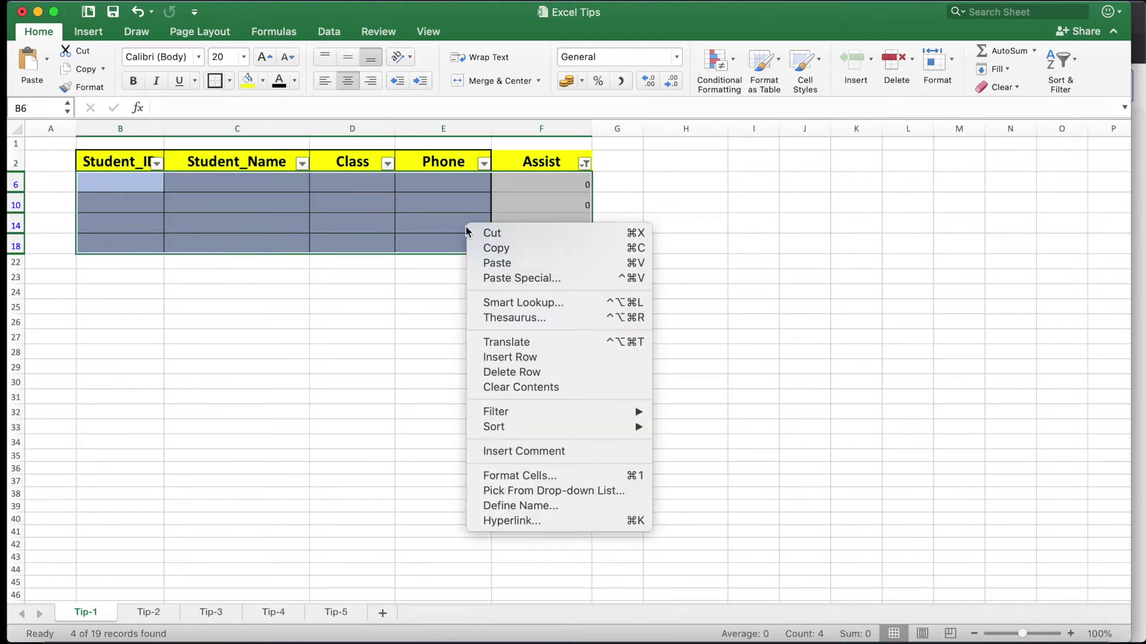
click(520, 374)
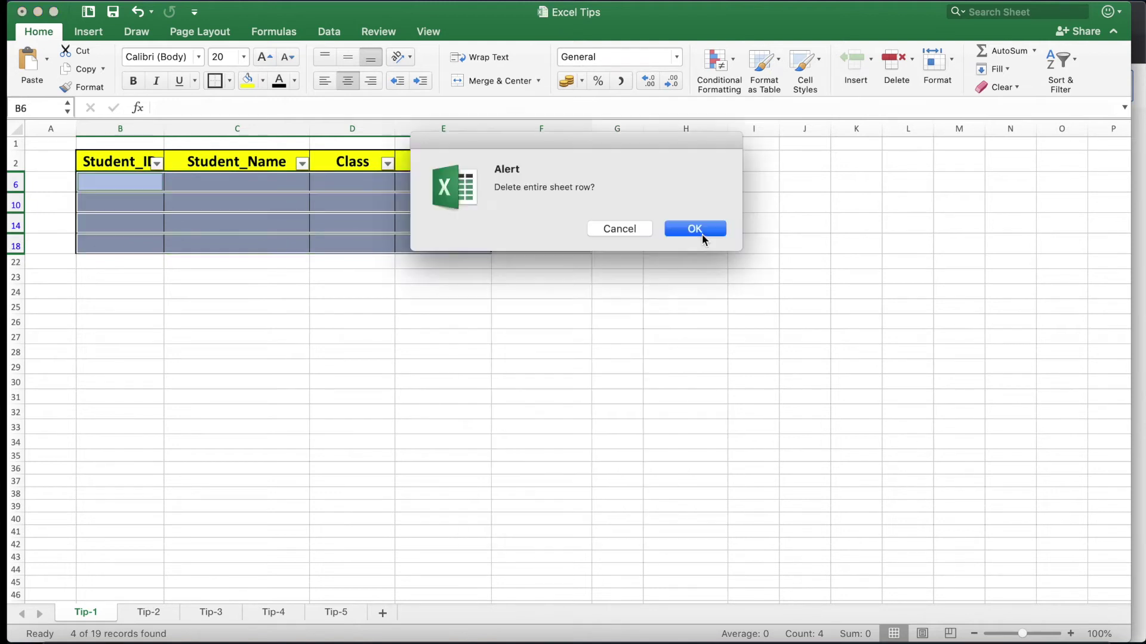
click(701, 234)
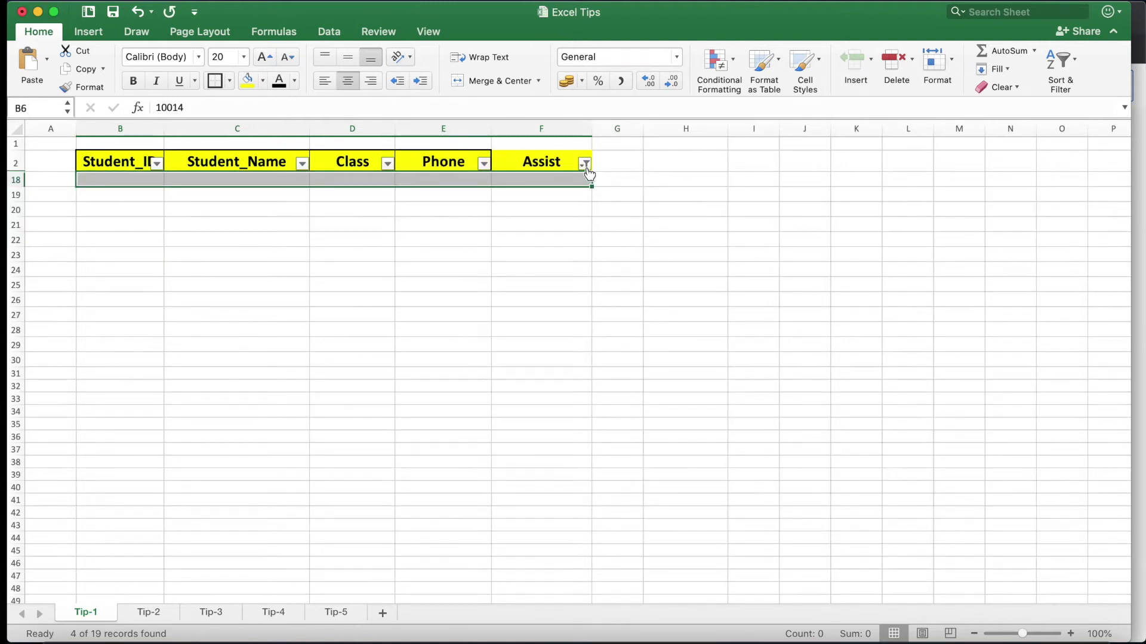
Reset the Assist column filter to select all values so every remaining student row is shown.
click(585, 163)
click(628, 242)
click(628, 242)
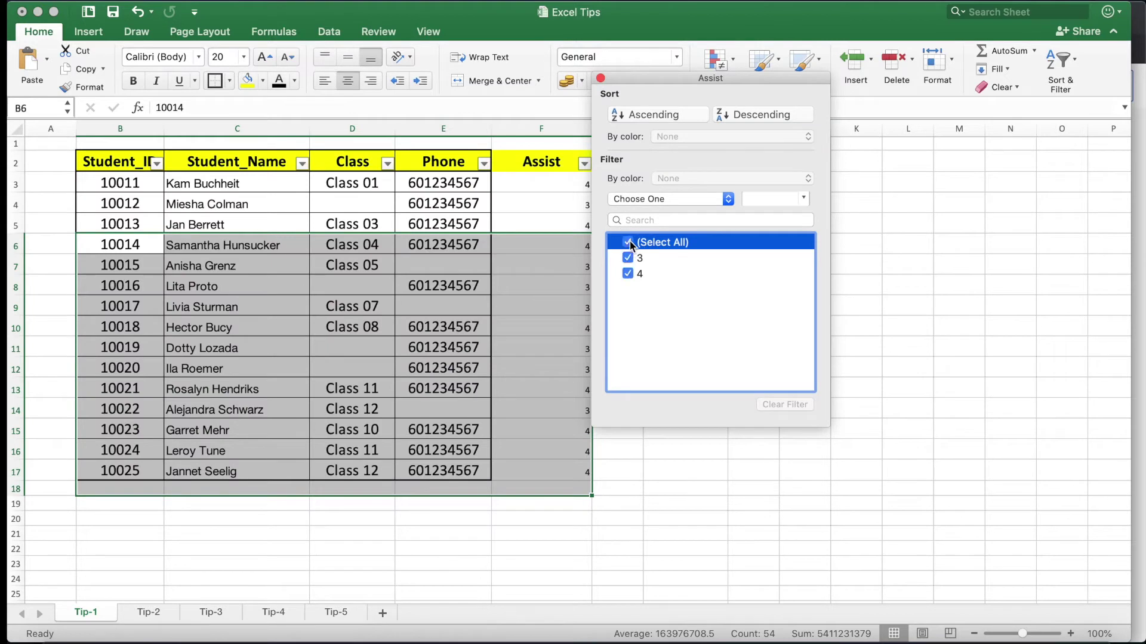
click(601, 78)
click(501, 304)
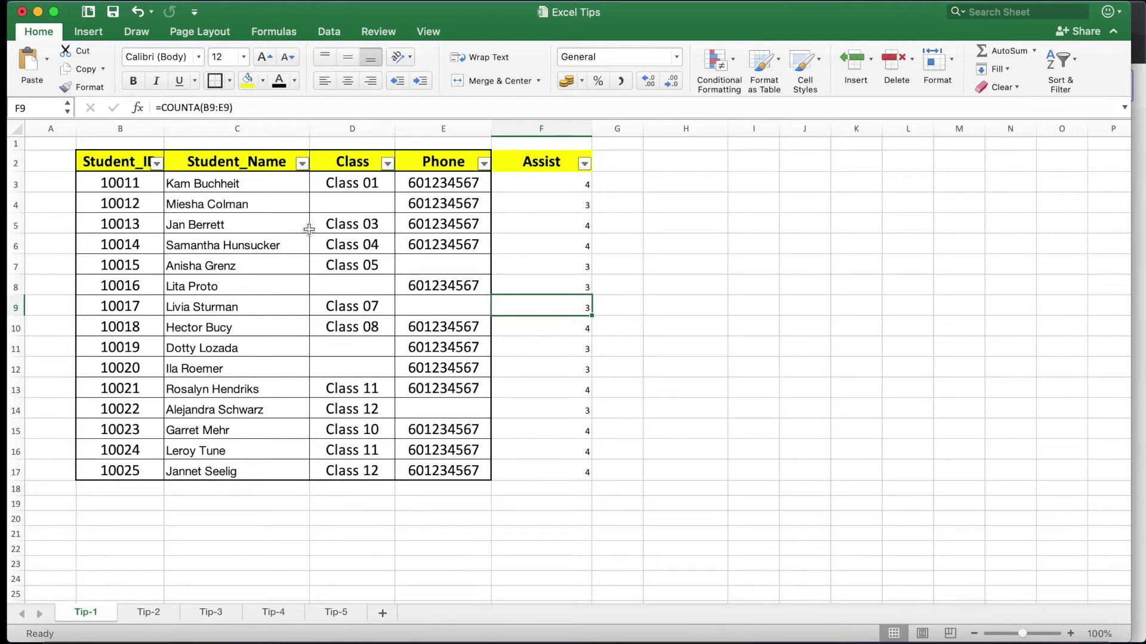
Delete the whole Assist helper column F from the sheet.
right_click(542, 128)
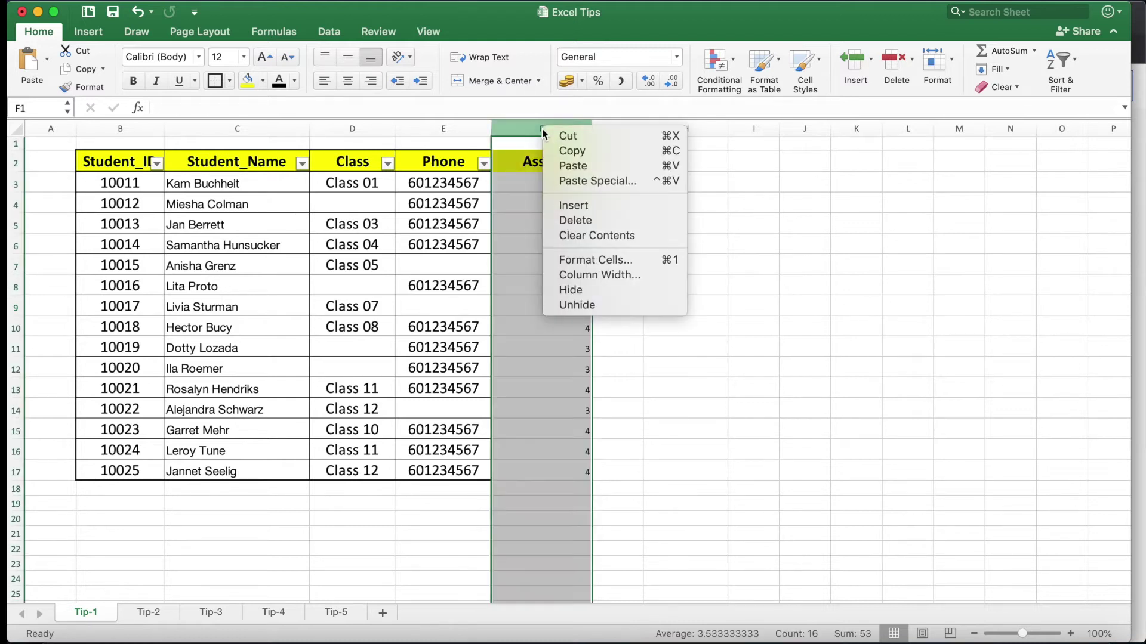
click(580, 220)
click(582, 221)
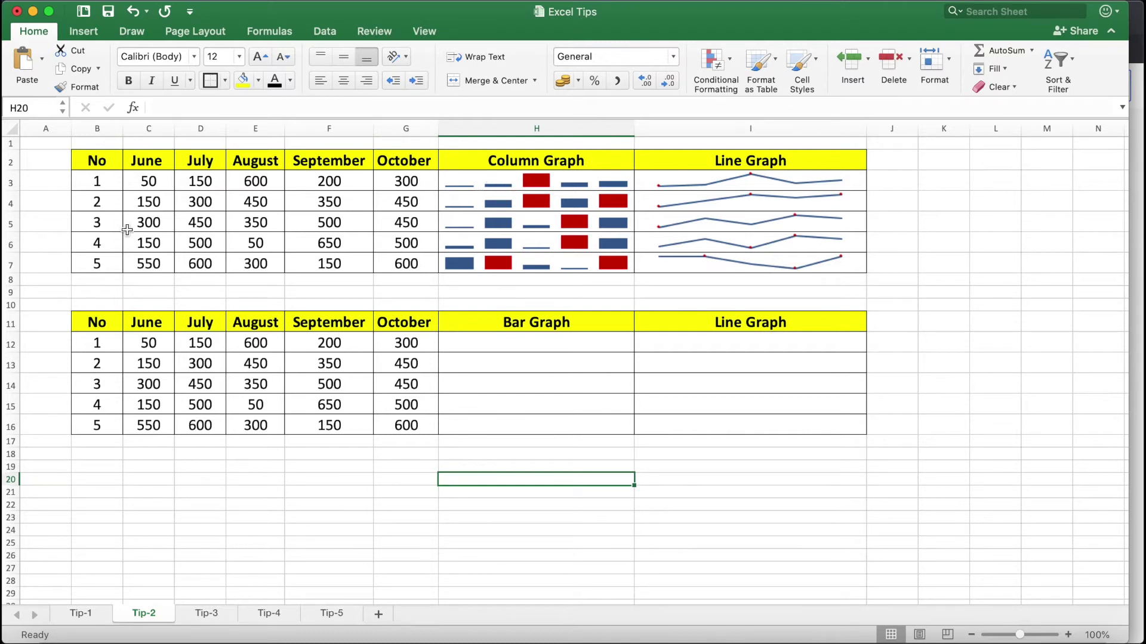
drag(148, 182, 414, 272)
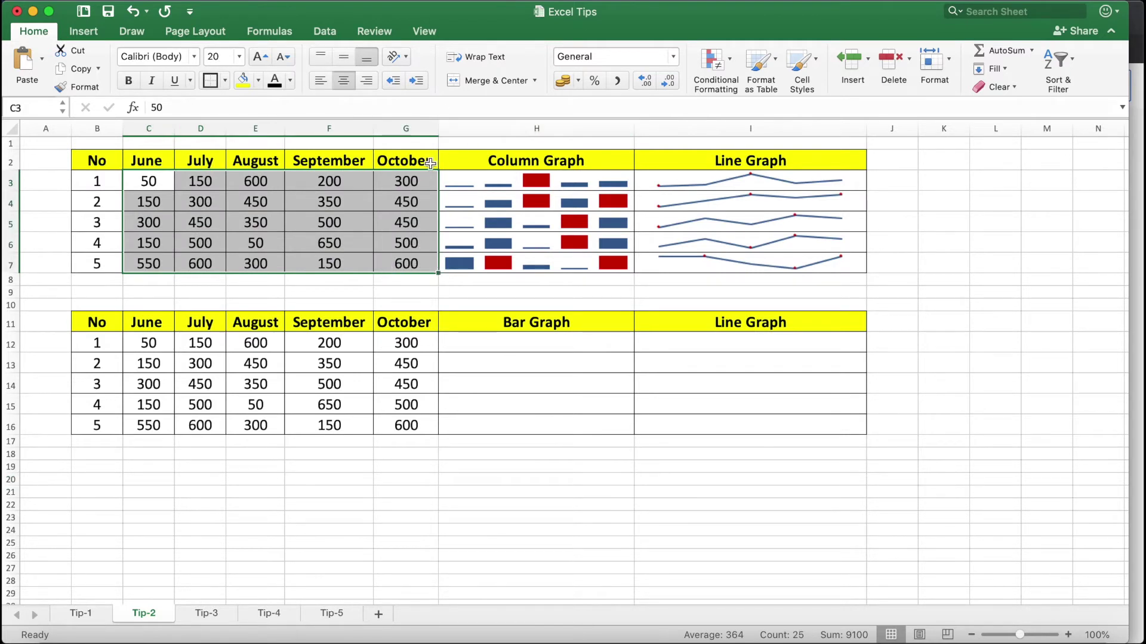
click(483, 190)
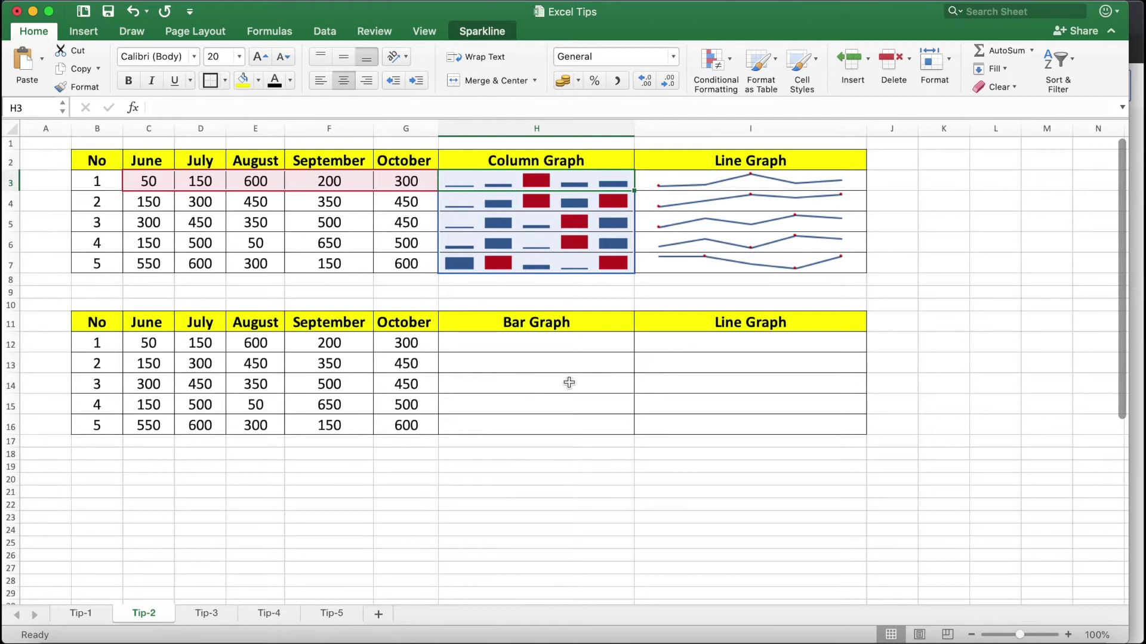
Insert a column sparkline in cell H12 under Bar Graph, using the data range C12:G12.
click(550, 344)
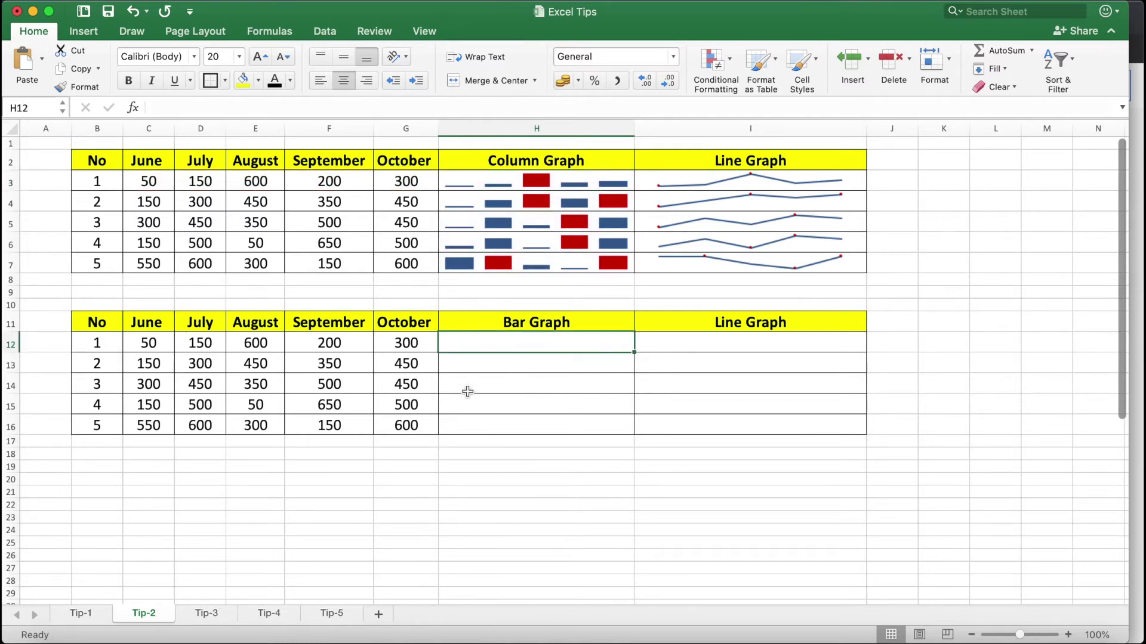
click(84, 35)
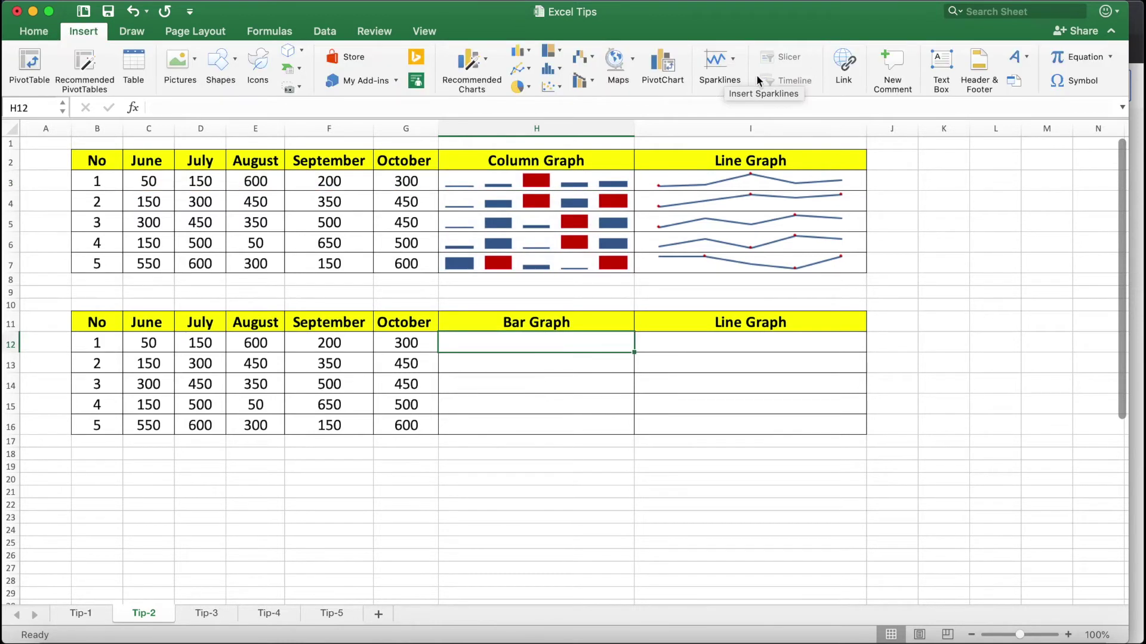
click(723, 69)
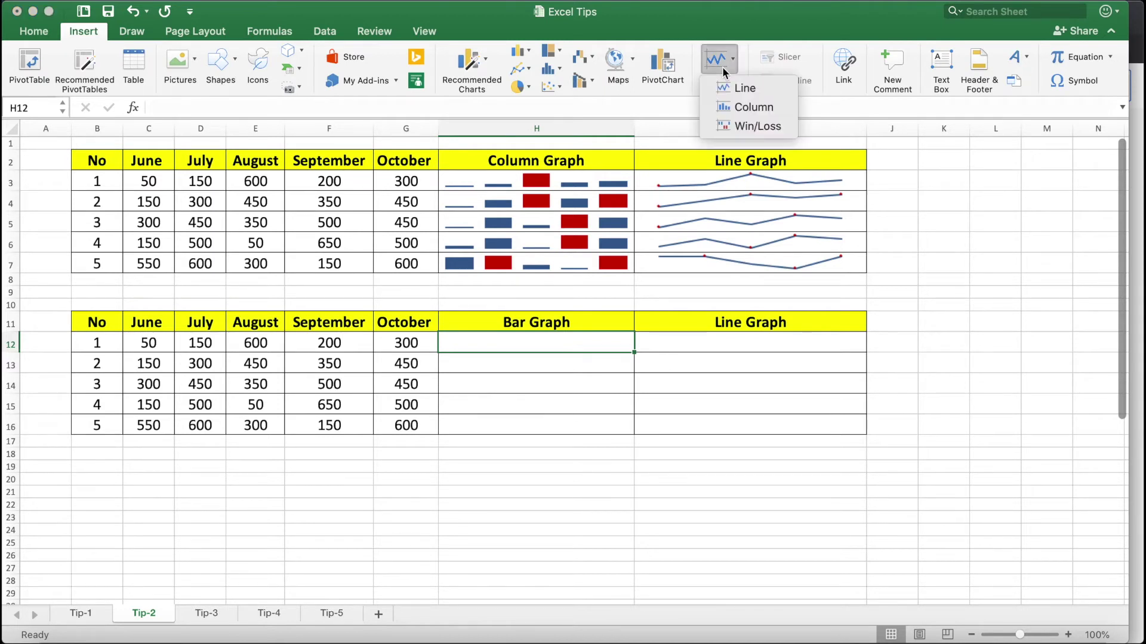
click(738, 110)
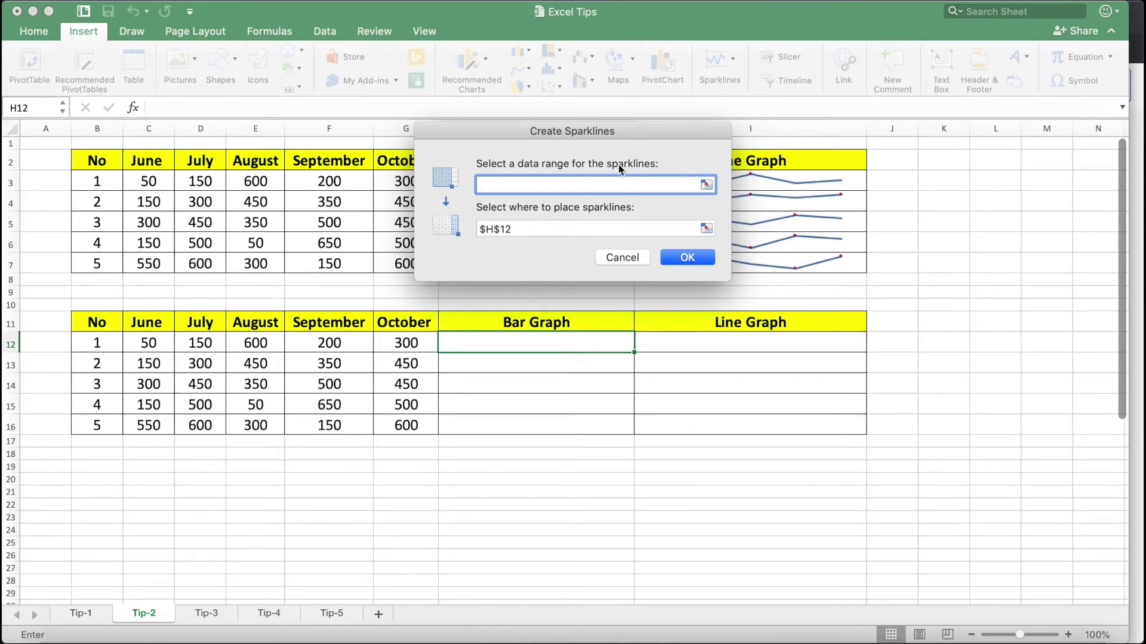
drag(532, 135, 754, 186)
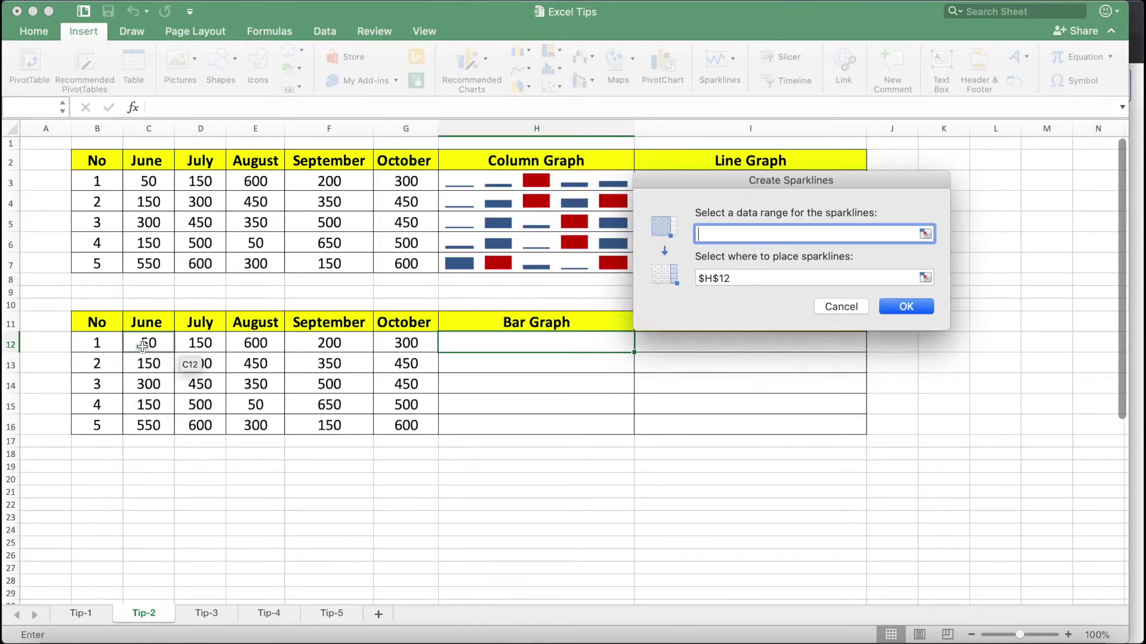
drag(145, 348, 388, 346)
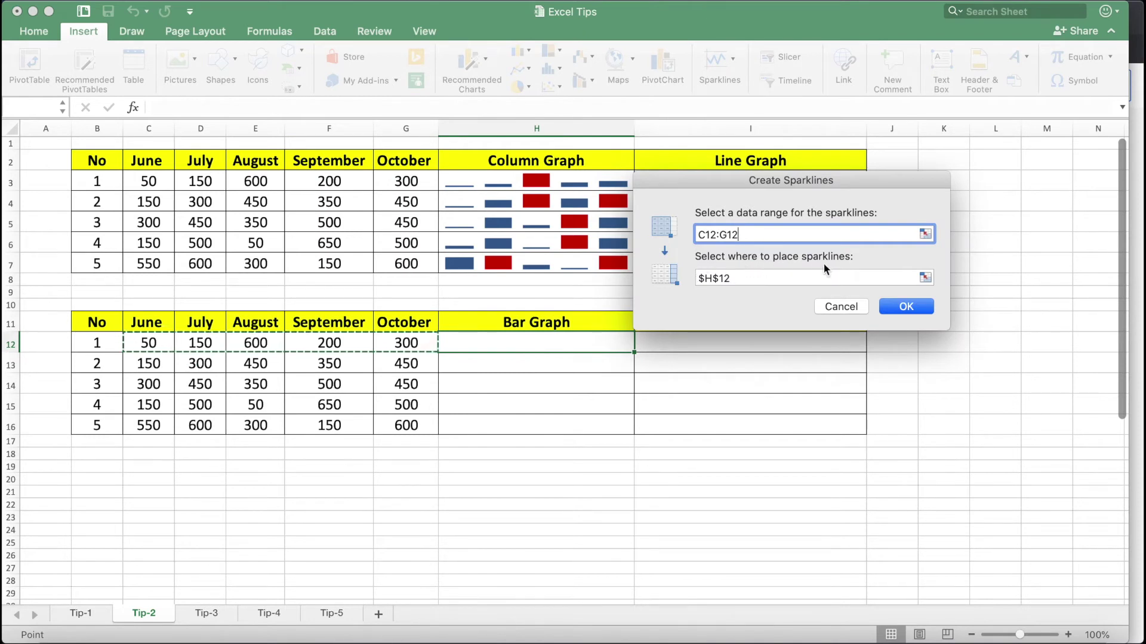
click(767, 280)
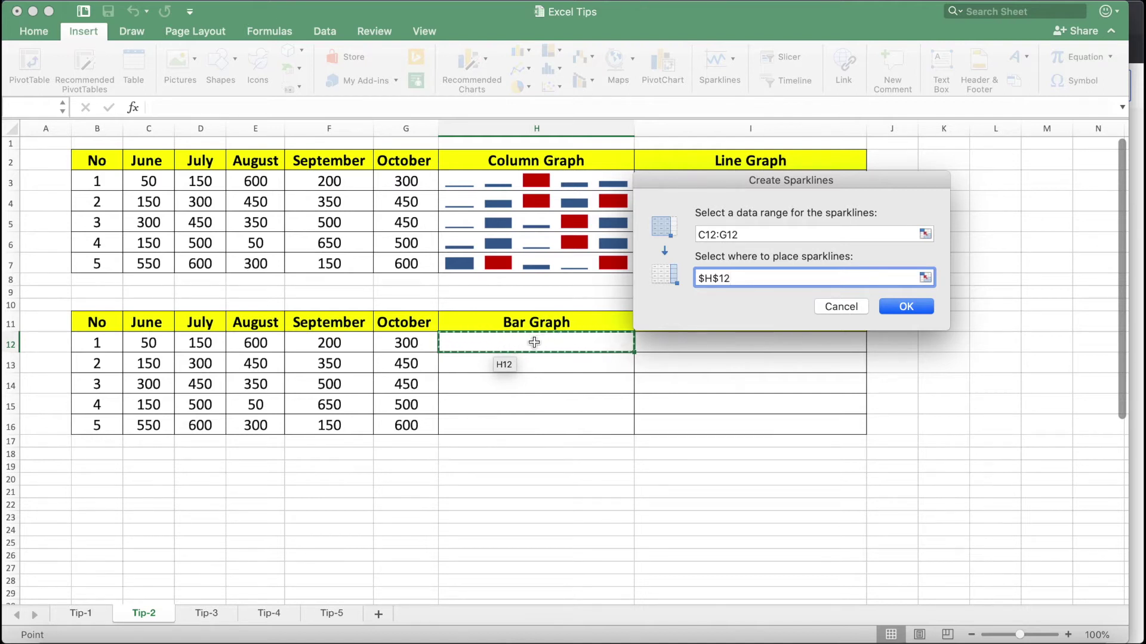
click(905, 306)
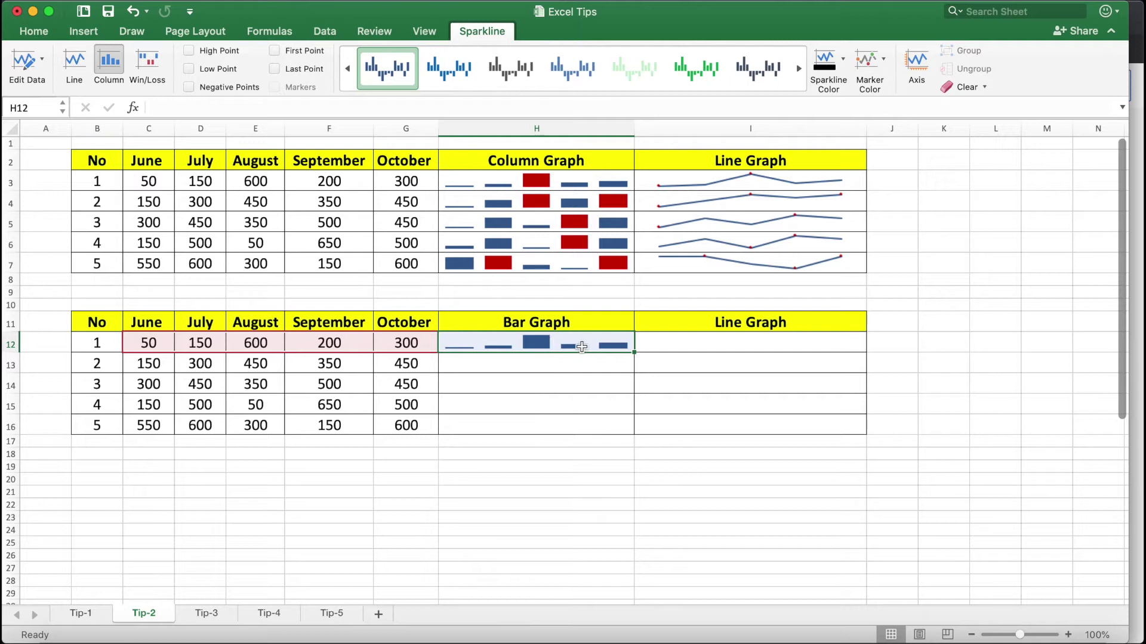
Insert a line sparkline in cell I12 under Line Graph, using the data range C12:G12.
click(727, 350)
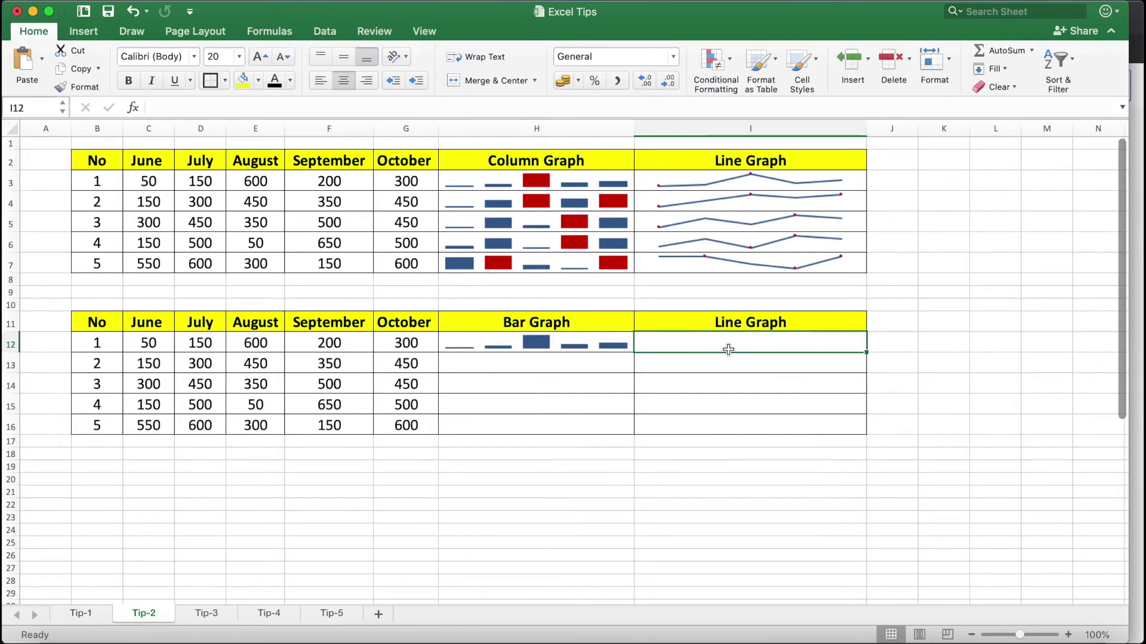
click(82, 33)
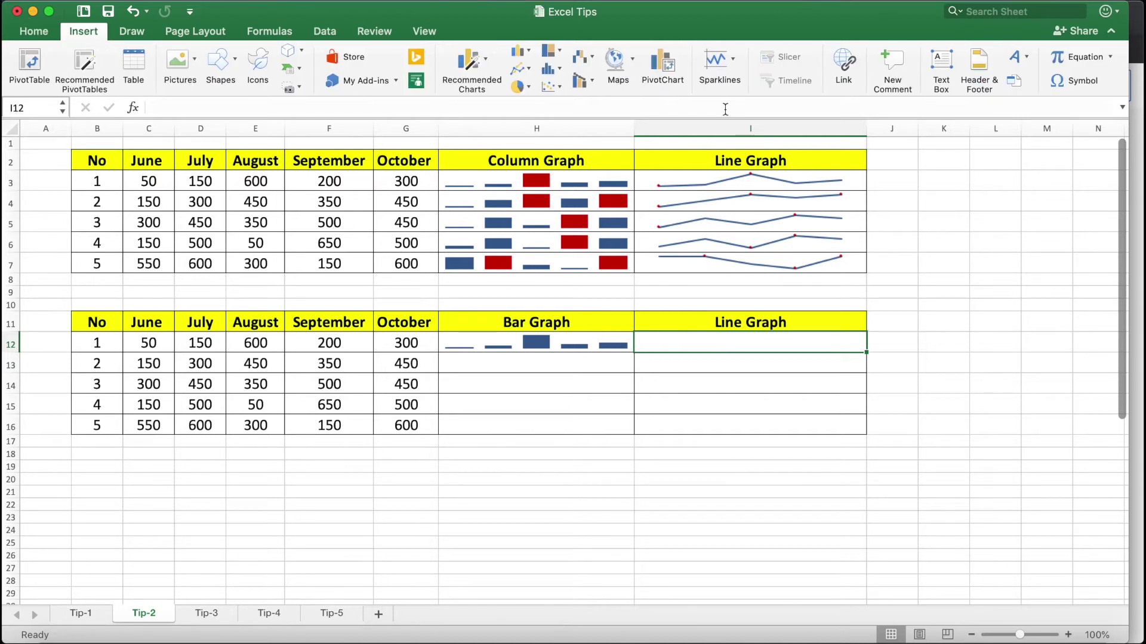
click(716, 70)
click(750, 91)
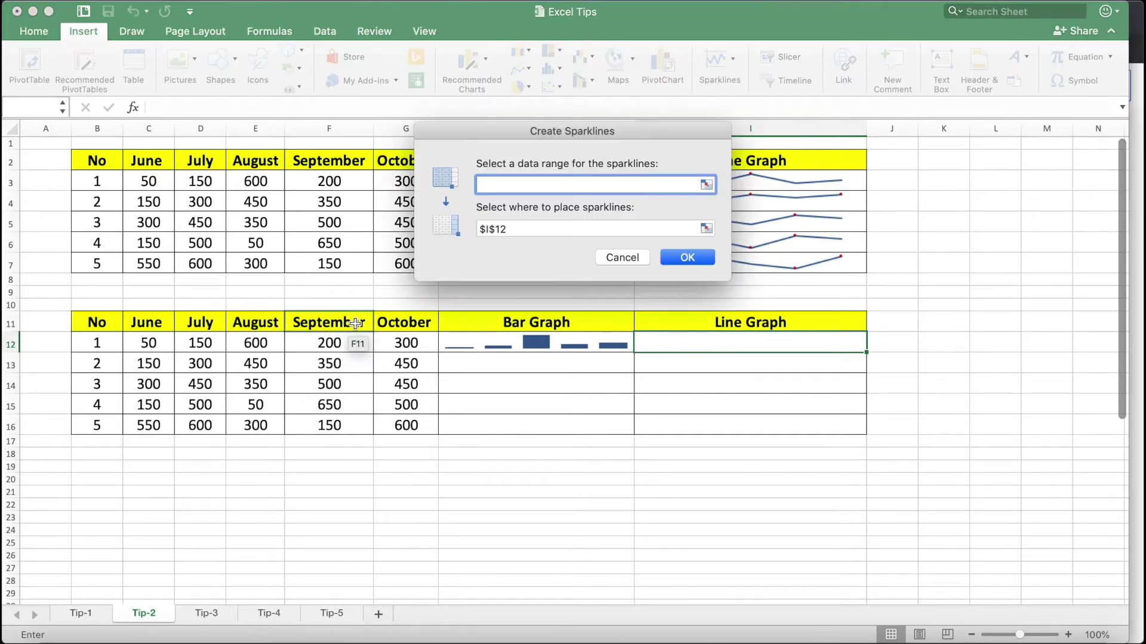
click(153, 344)
drag(152, 344, 384, 341)
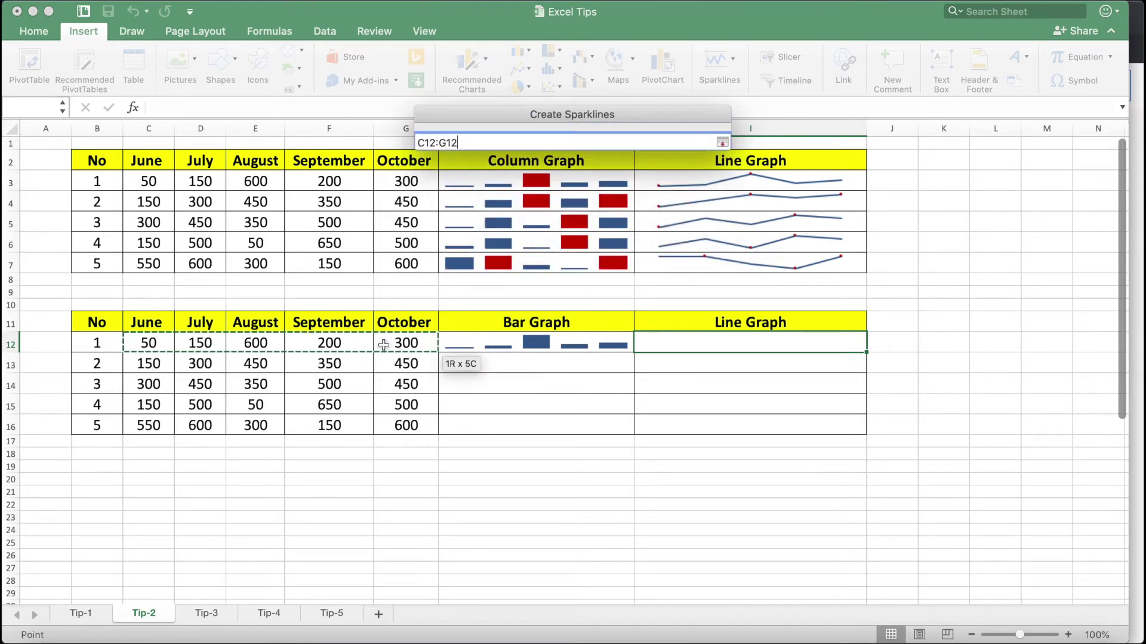
click(489, 228)
click(775, 334)
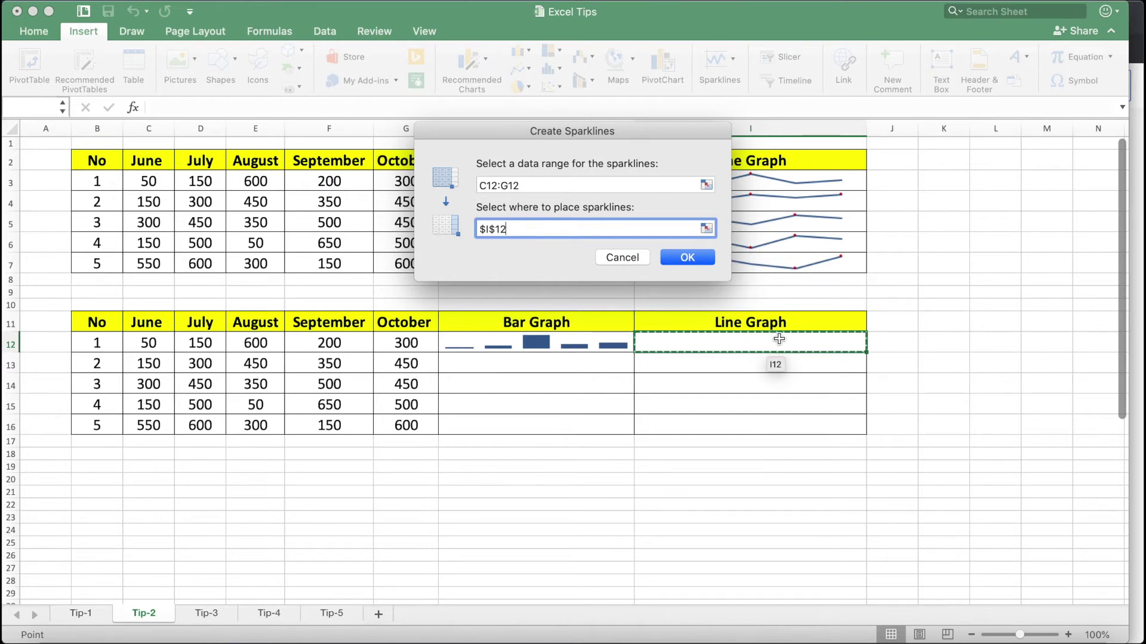
click(687, 258)
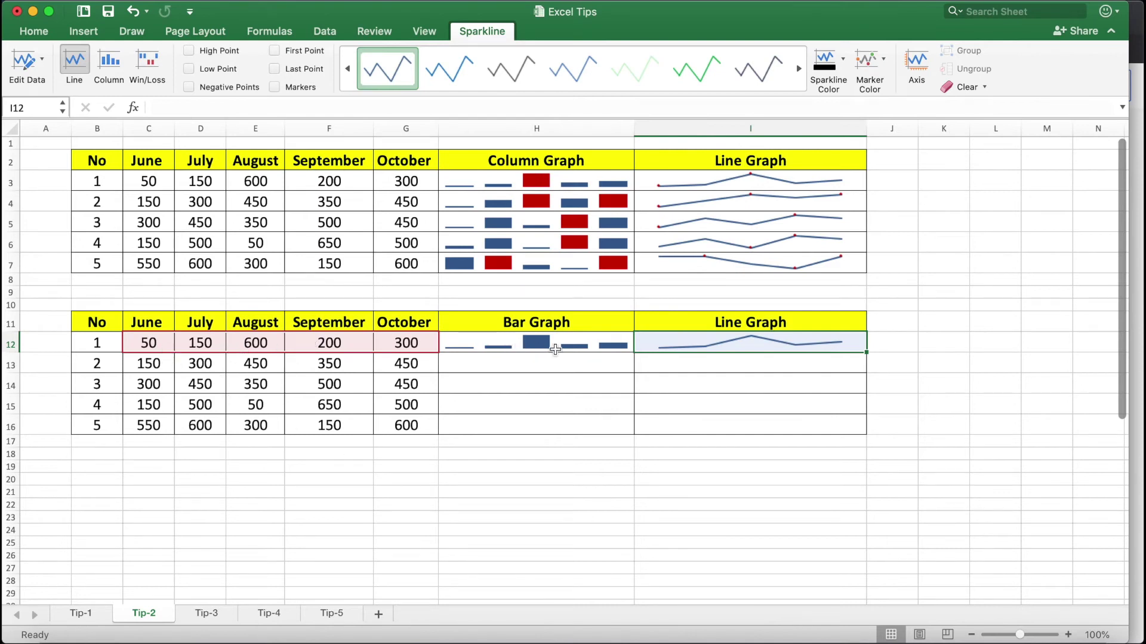
Fill the column sparkline from H12 down through H16, and select the line sparkline in I12.
click(604, 346)
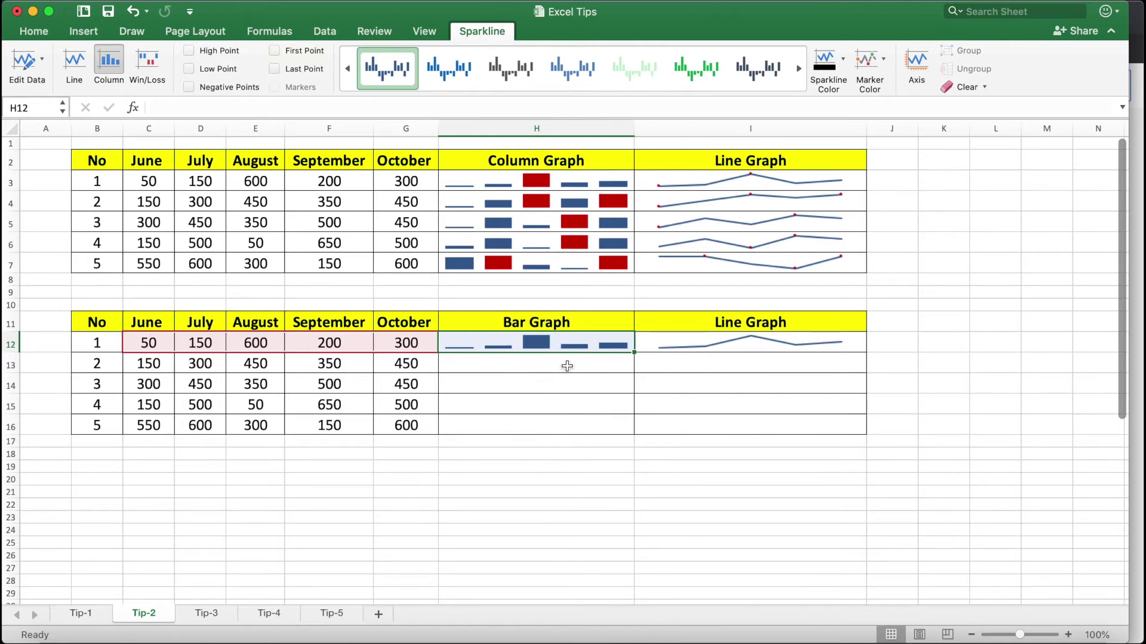
drag(634, 352, 634, 431)
click(793, 344)
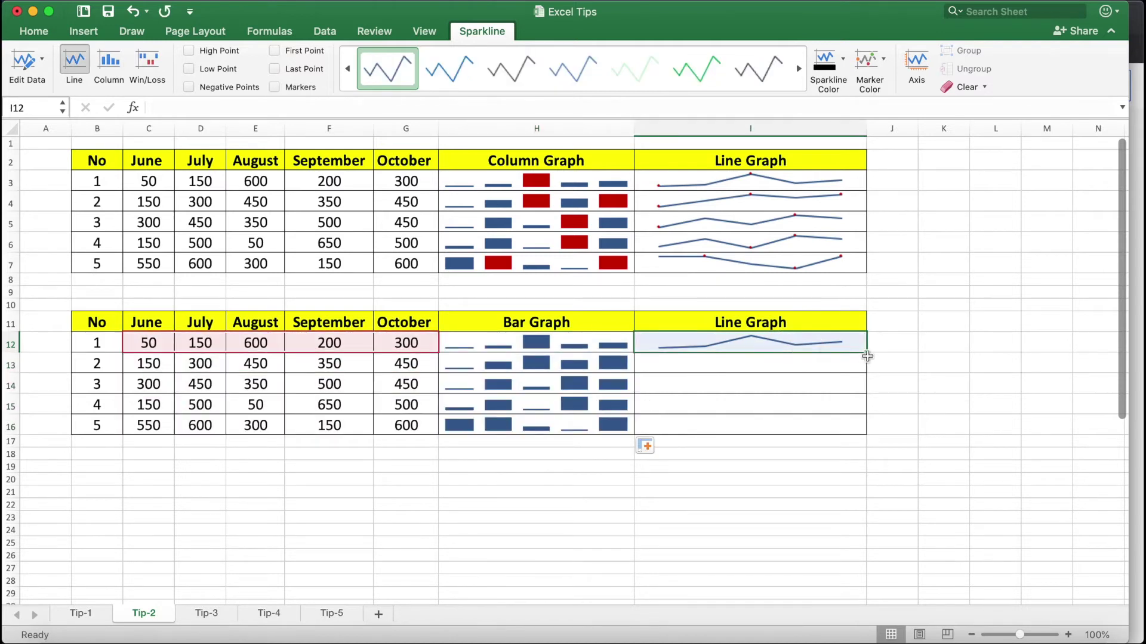
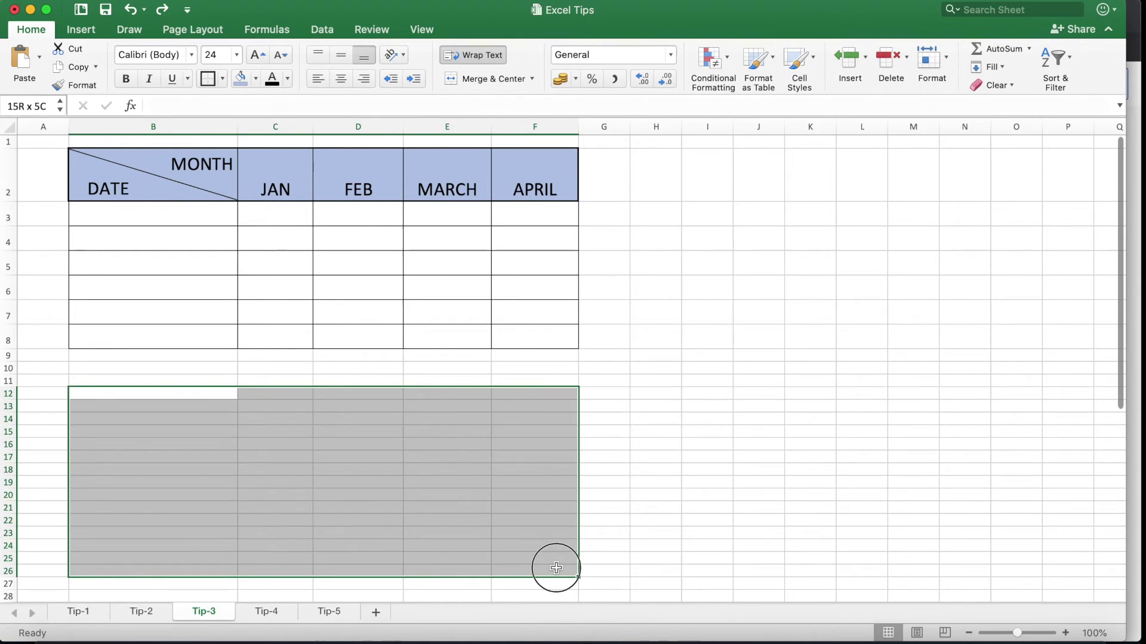
Apply all borders to the range B12:F26 and make row 12 taller as the header row.
click(222, 78)
click(266, 225)
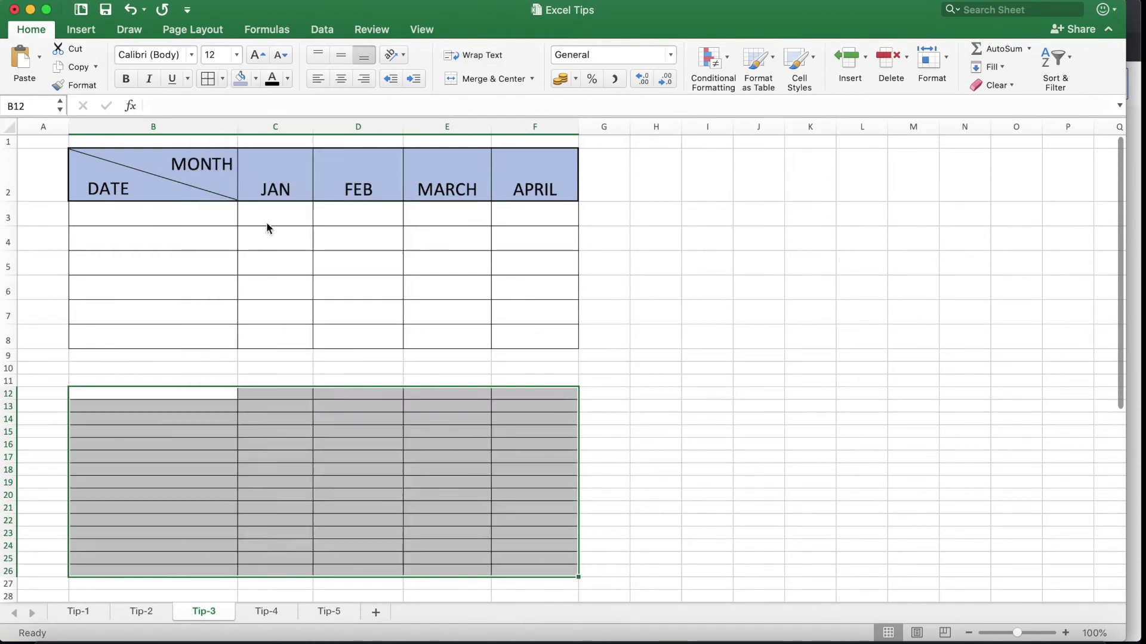
click(268, 394)
click(141, 393)
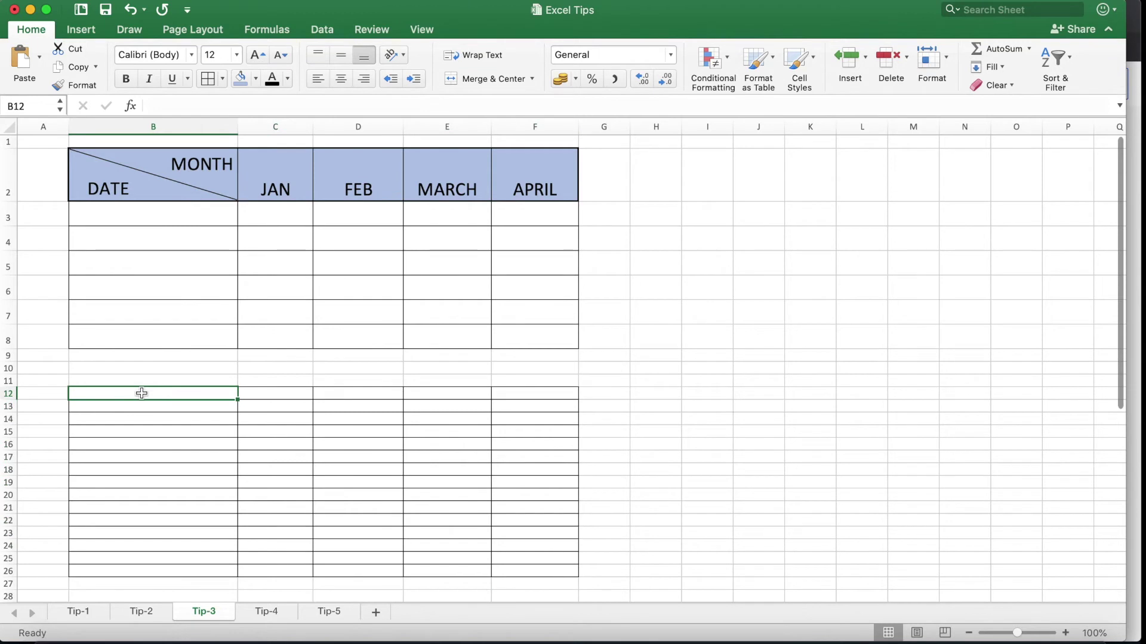
drag(3, 399, 3, 428)
Add a diagonal border to cell B12 running from its upper-left to its lower-right corner.
right_click(131, 413)
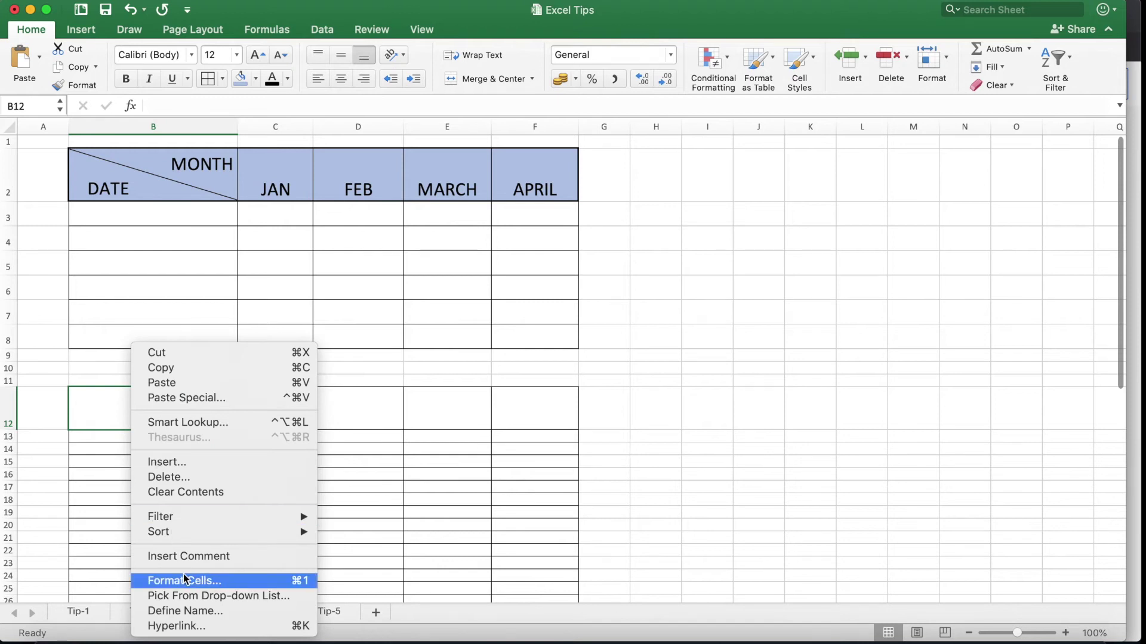
click(238, 581)
drag(913, 149, 803, 93)
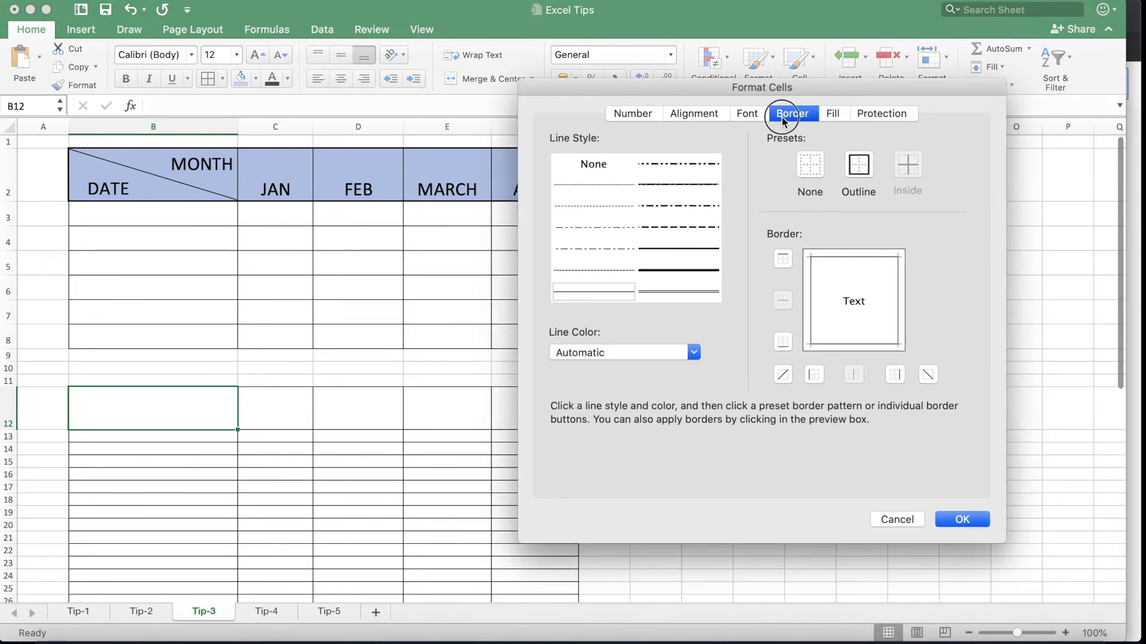
click(926, 375)
click(954, 520)
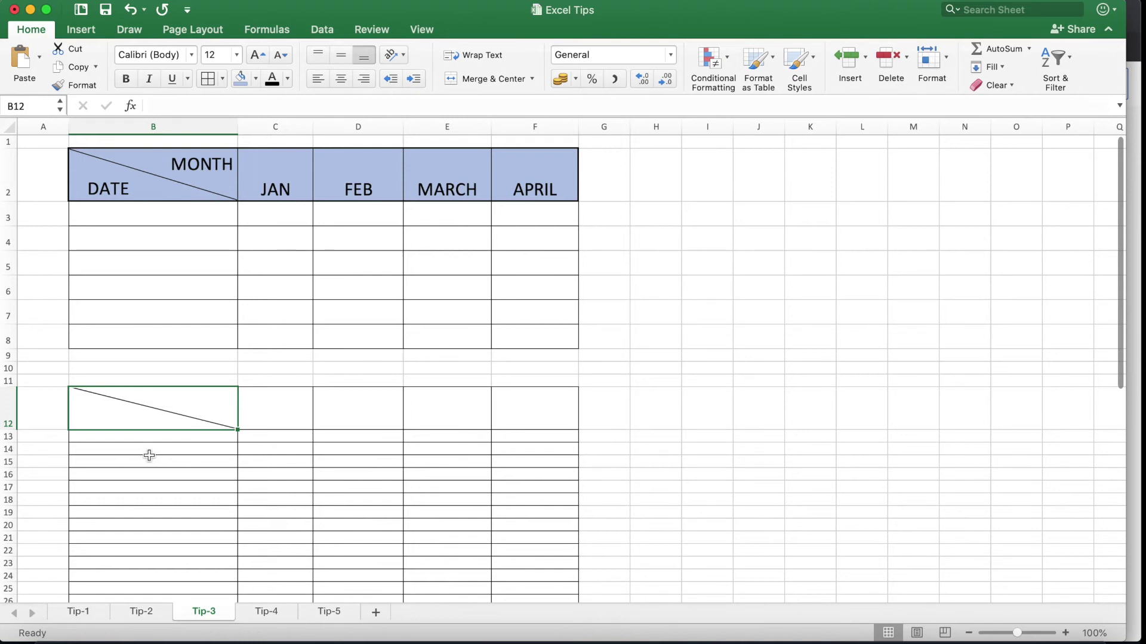
Enter "Month" and "Date" on two separate lines within cell B12.
double_click(173, 406)
text(Month)
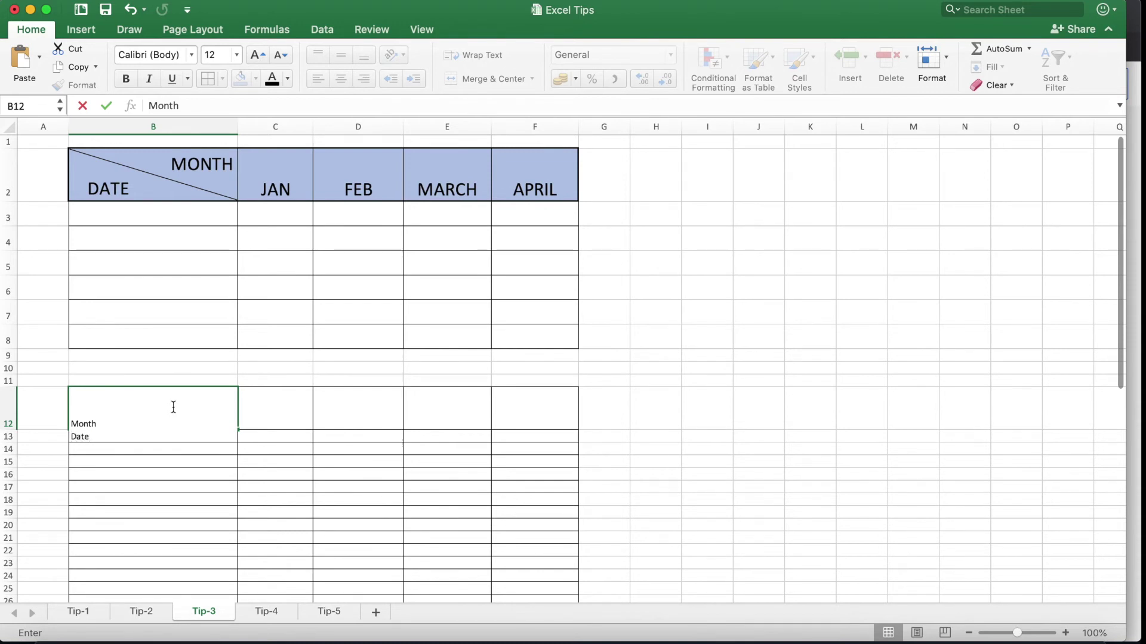
click(162, 476)
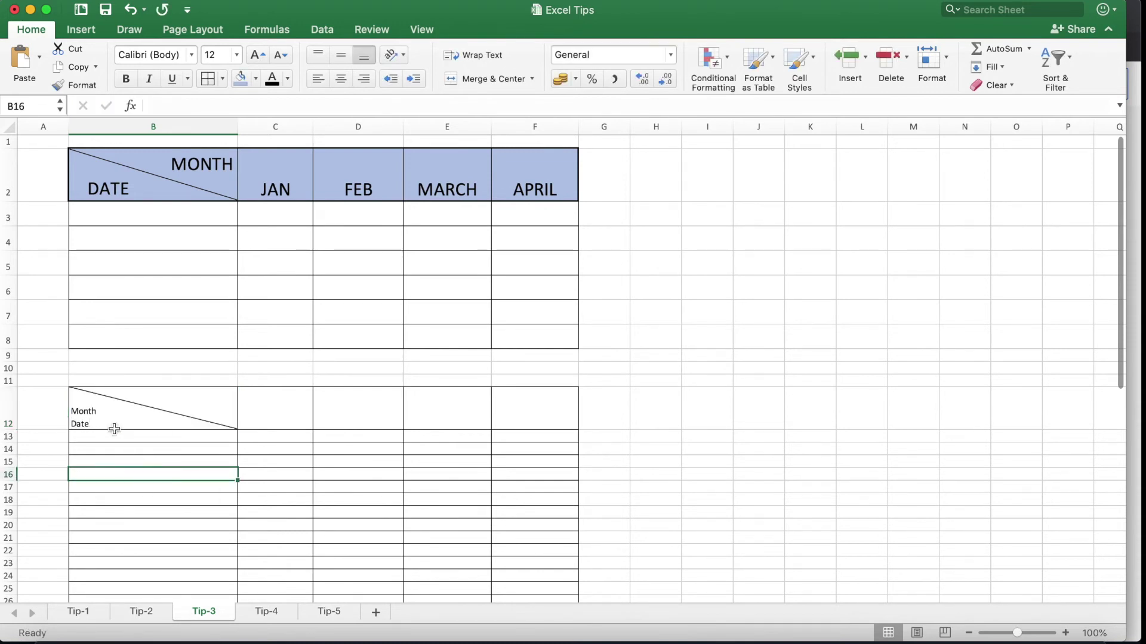
Increase the font size of cell B12 to 20 and indent "Month" with leading spaces so it sits above the diagonal.
click(84, 412)
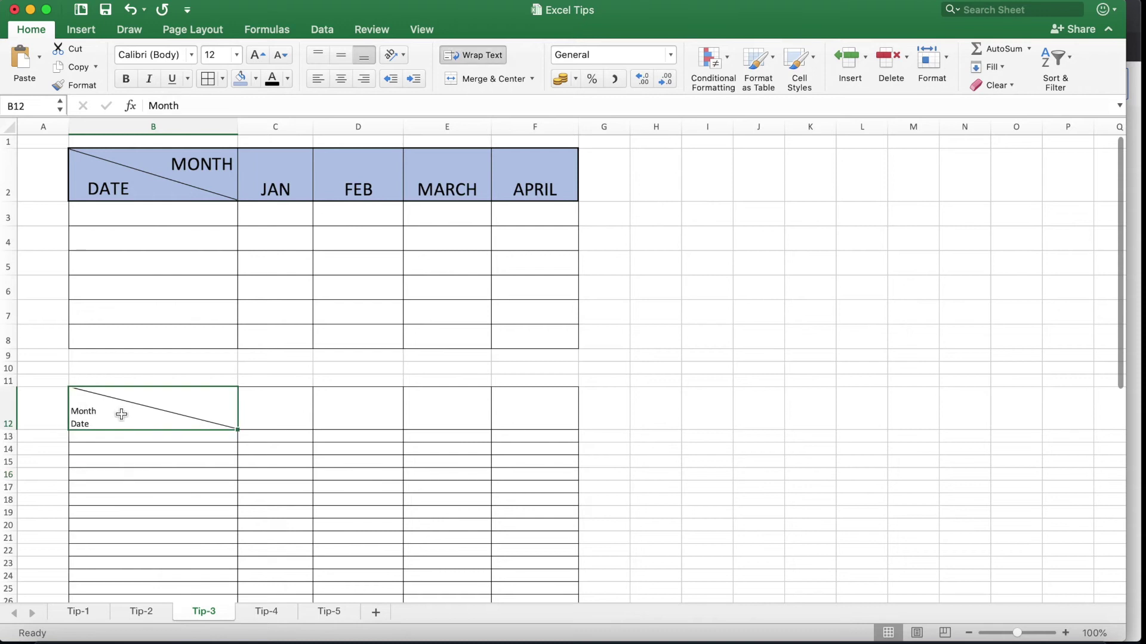
click(257, 54)
click(257, 54)
click(257, 54)
click(258, 54)
double_click(78, 405)
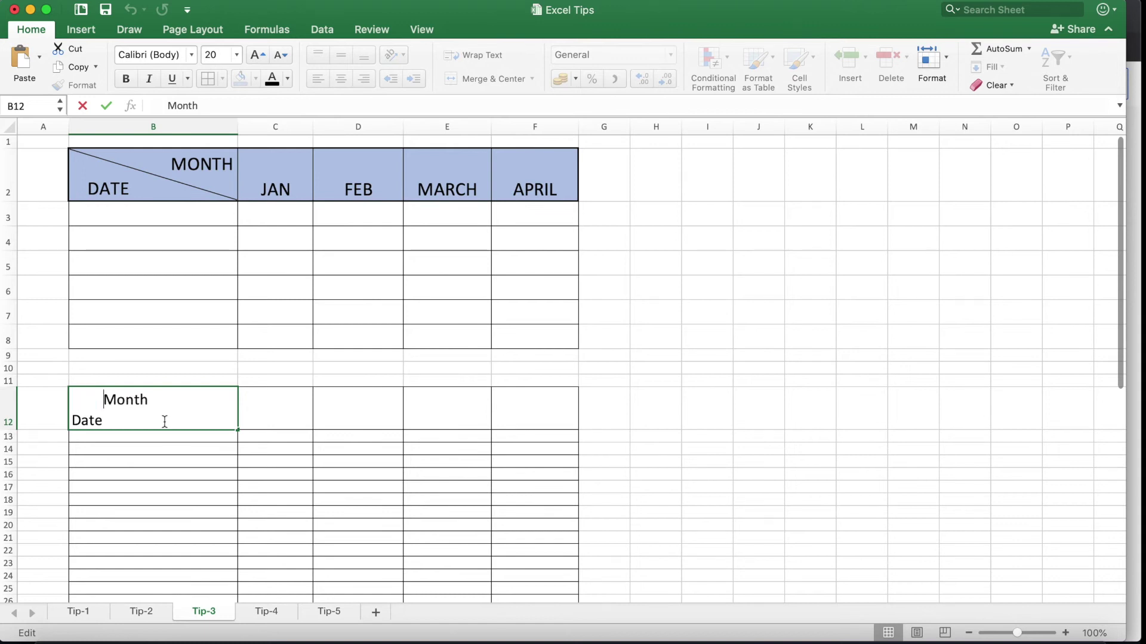
click(243, 464)
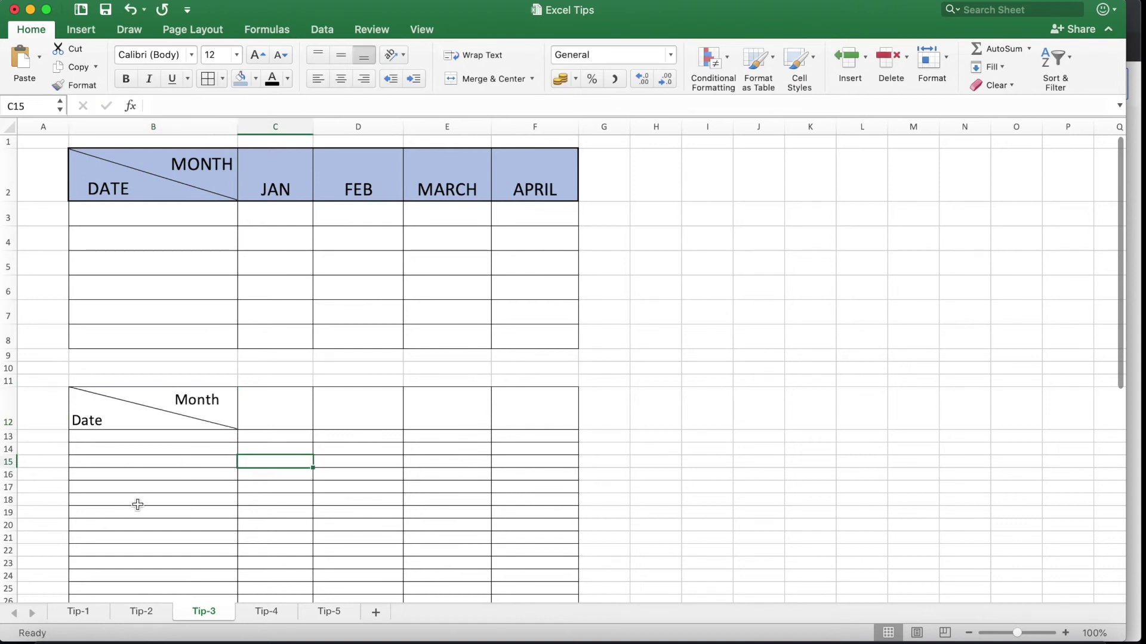
drag(238, 128, 222, 128)
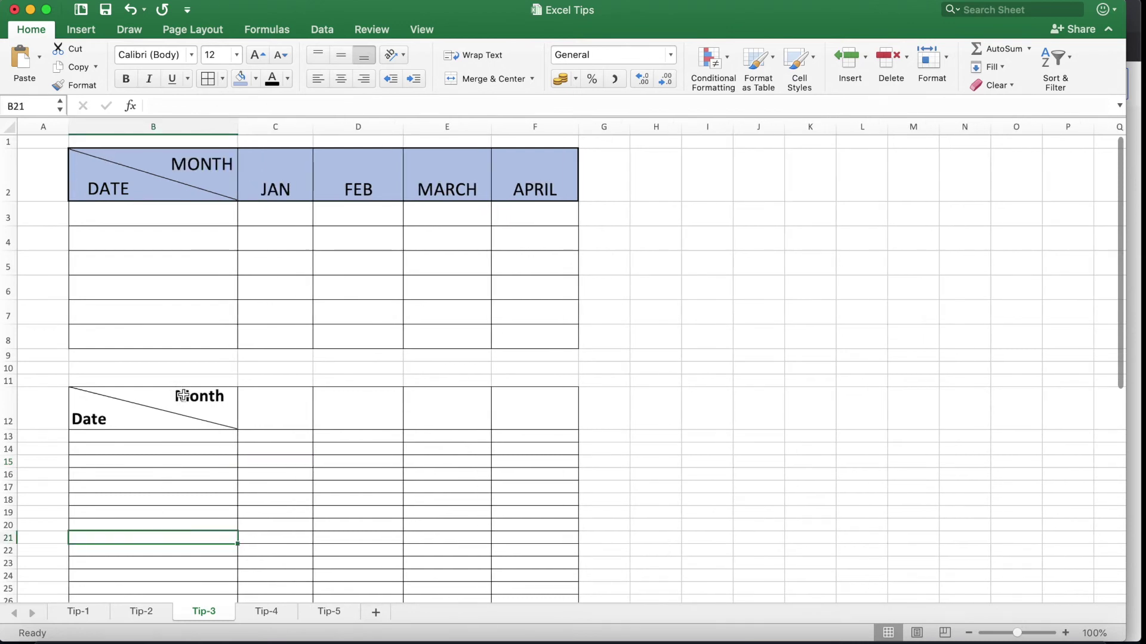
click(178, 413)
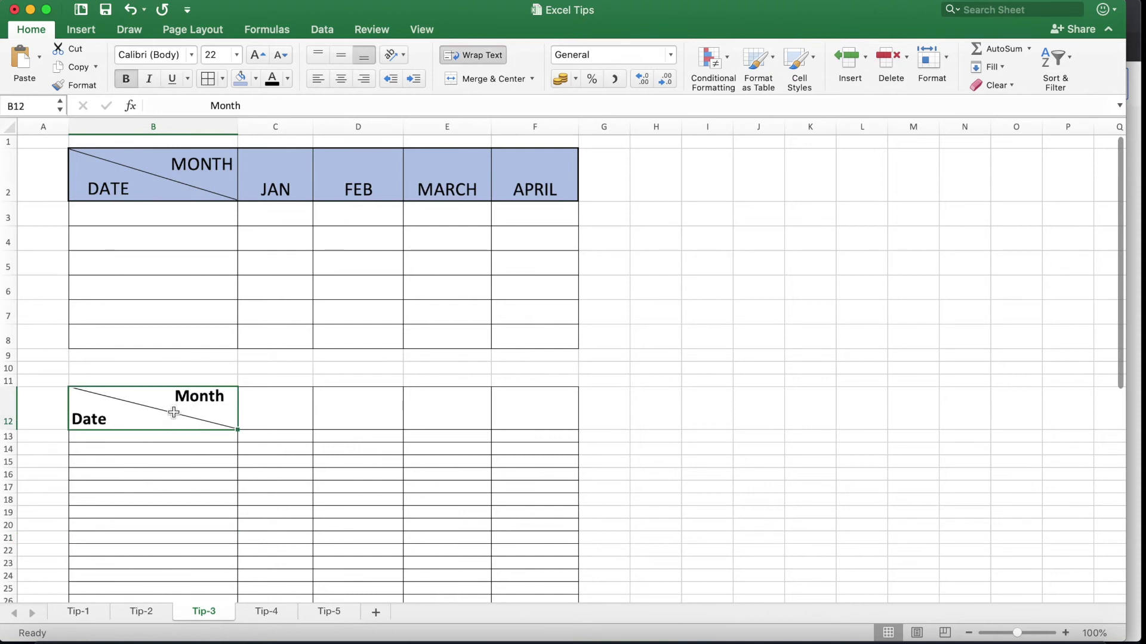
drag(274, 422, 434, 414)
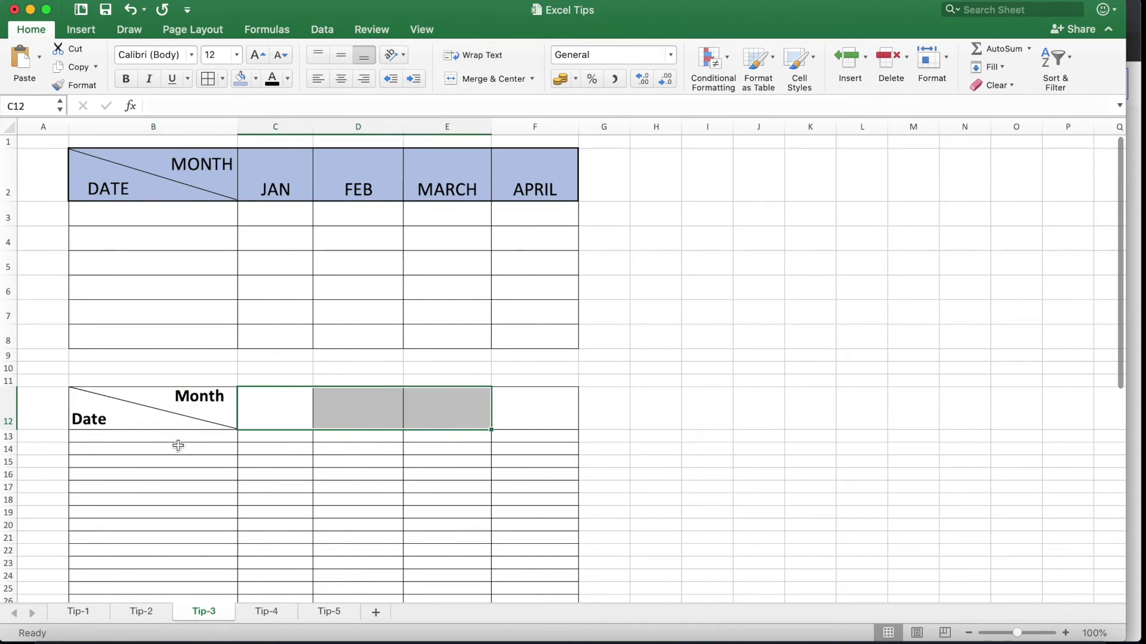
drag(175, 442, 186, 564)
click(191, 538)
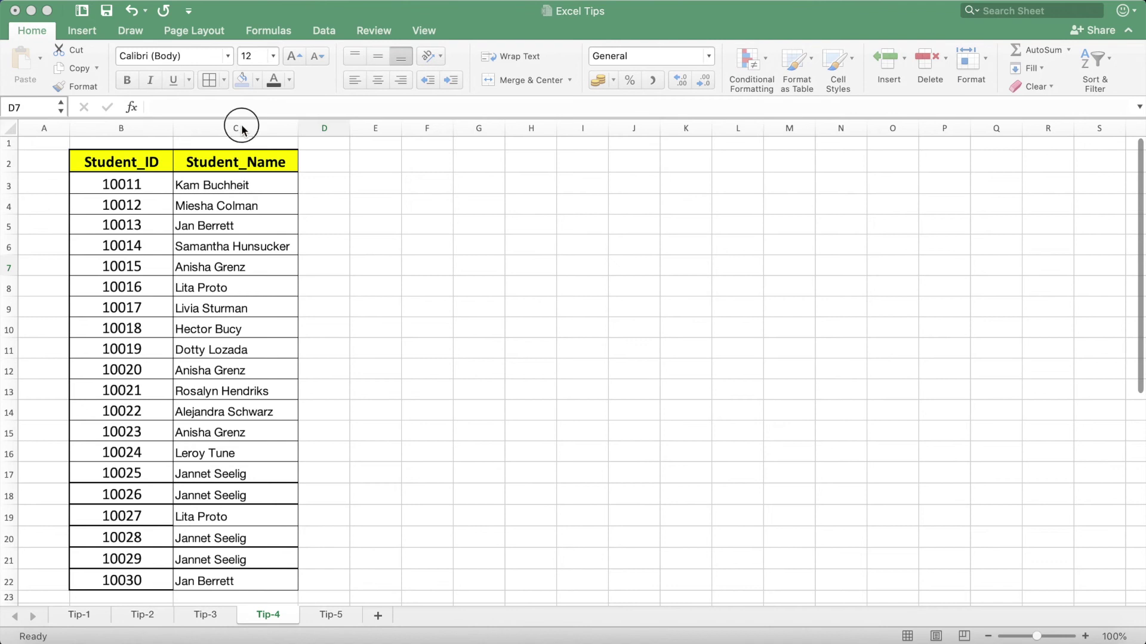
Highlight duplicate values in the Student_Name column with Light Red Fill with Dark Red Text.
click(240, 127)
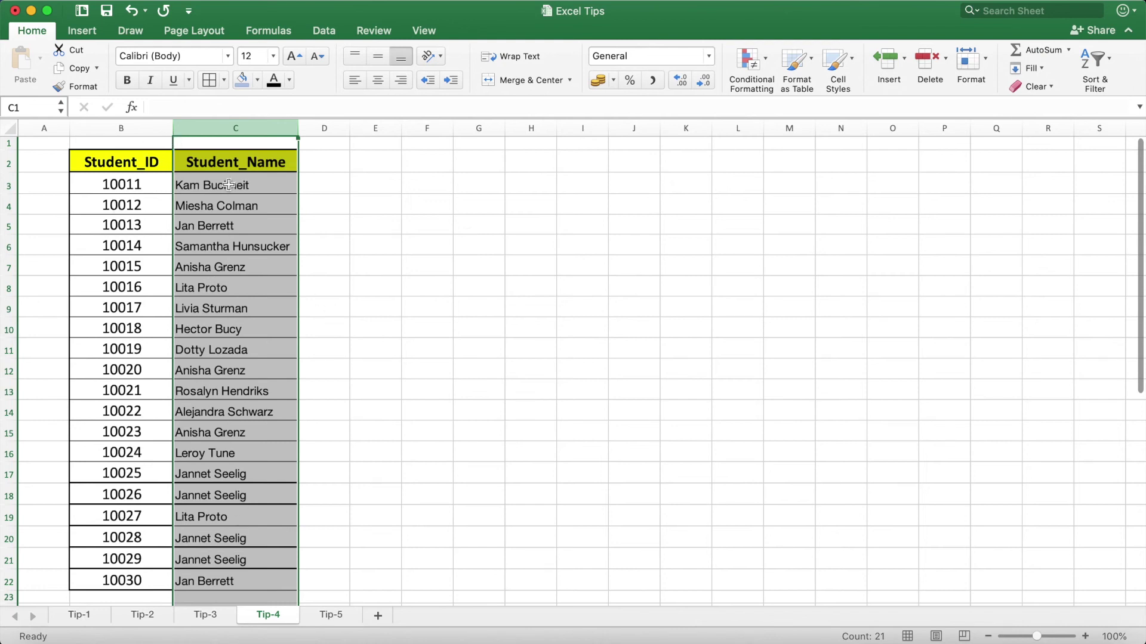
click(762, 66)
mouse_move(812, 95)
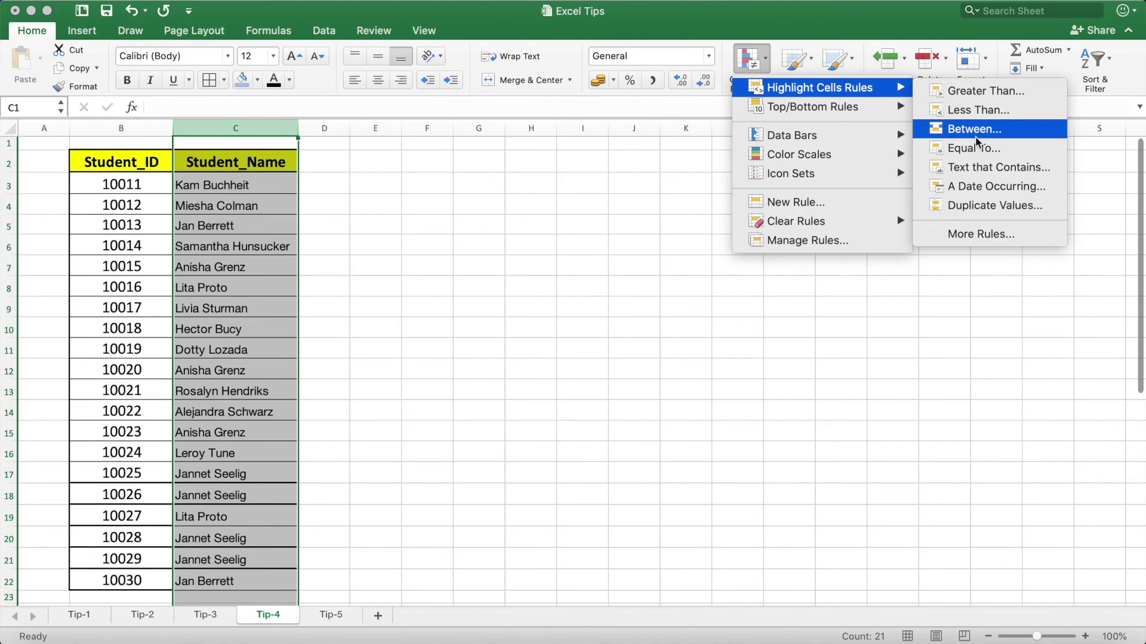
click(983, 209)
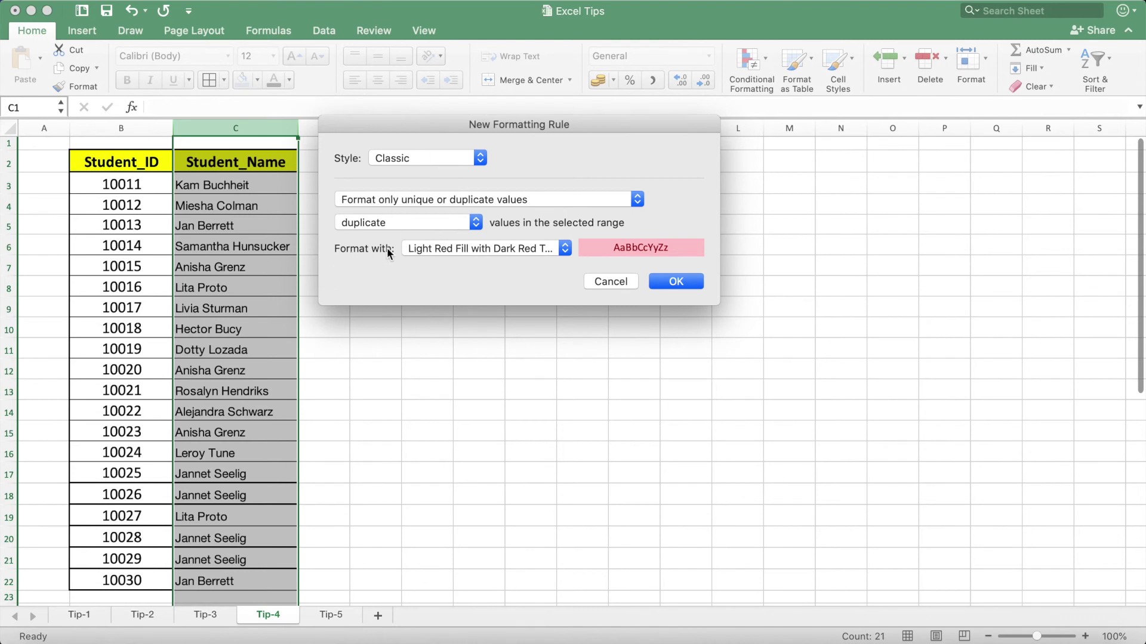
click(473, 249)
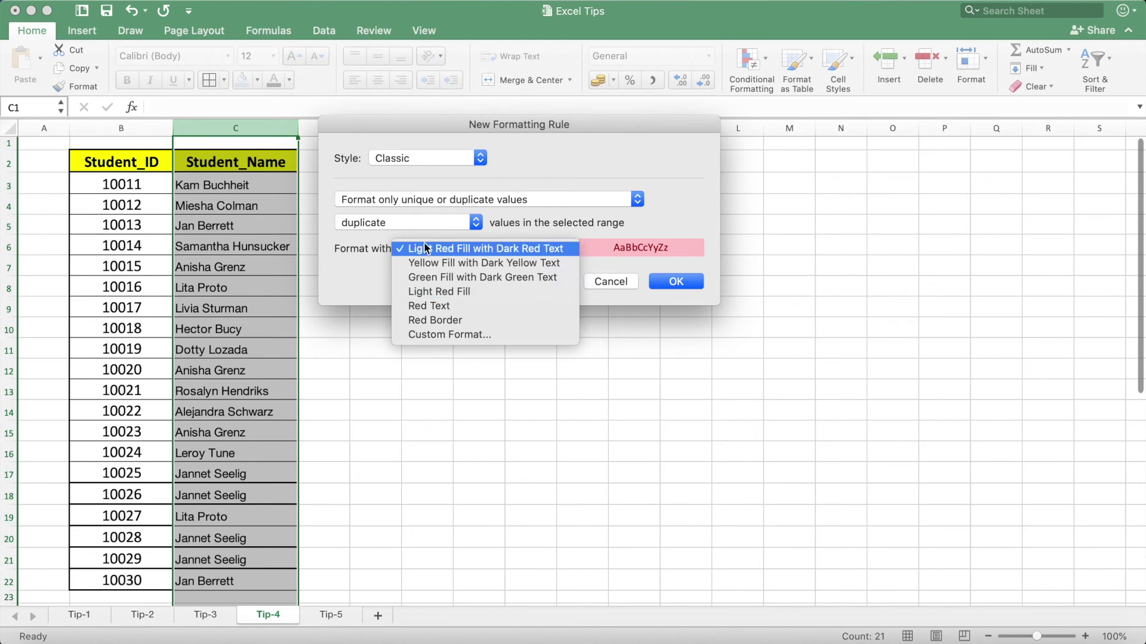
click(451, 249)
click(673, 285)
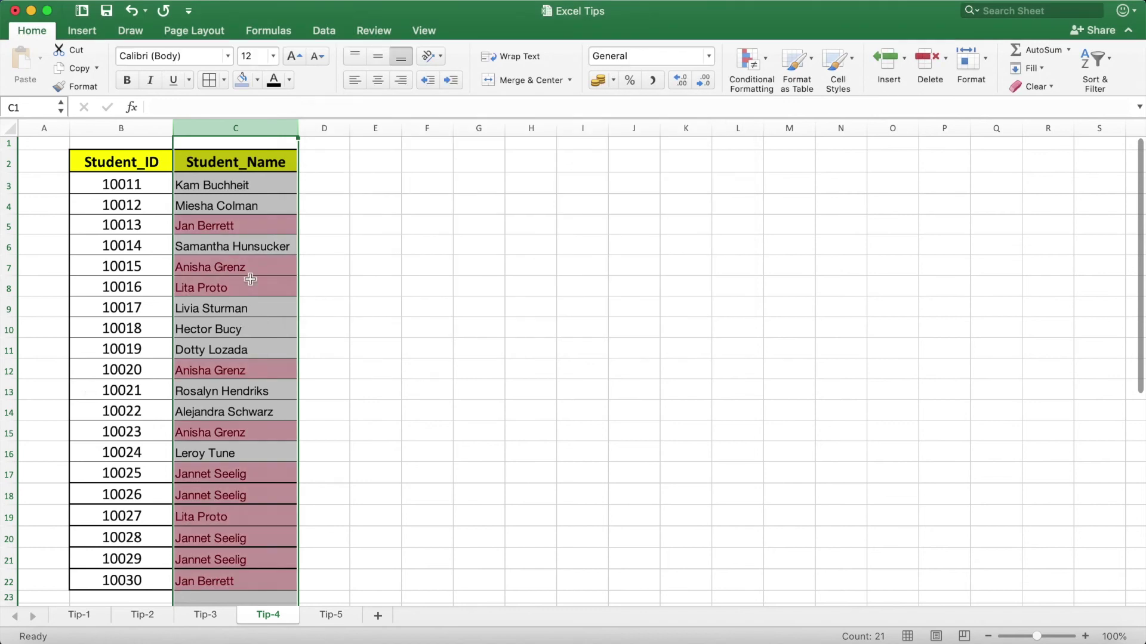
click(227, 432)
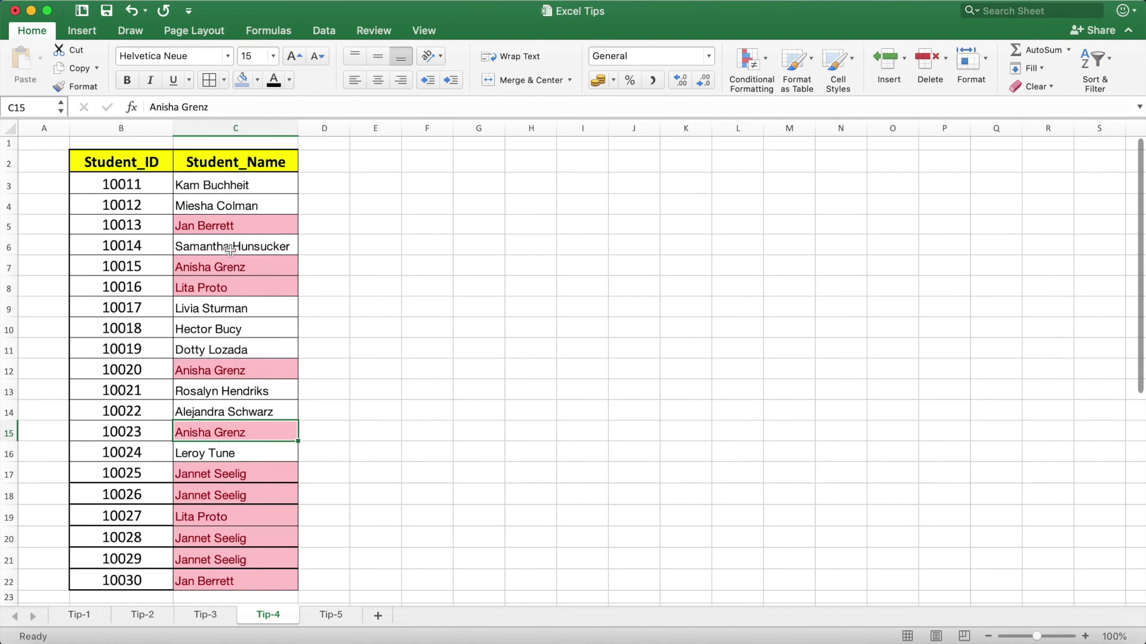
Add filters to the table's header row and filter Student_Name by the rose cell color.
click(236, 162)
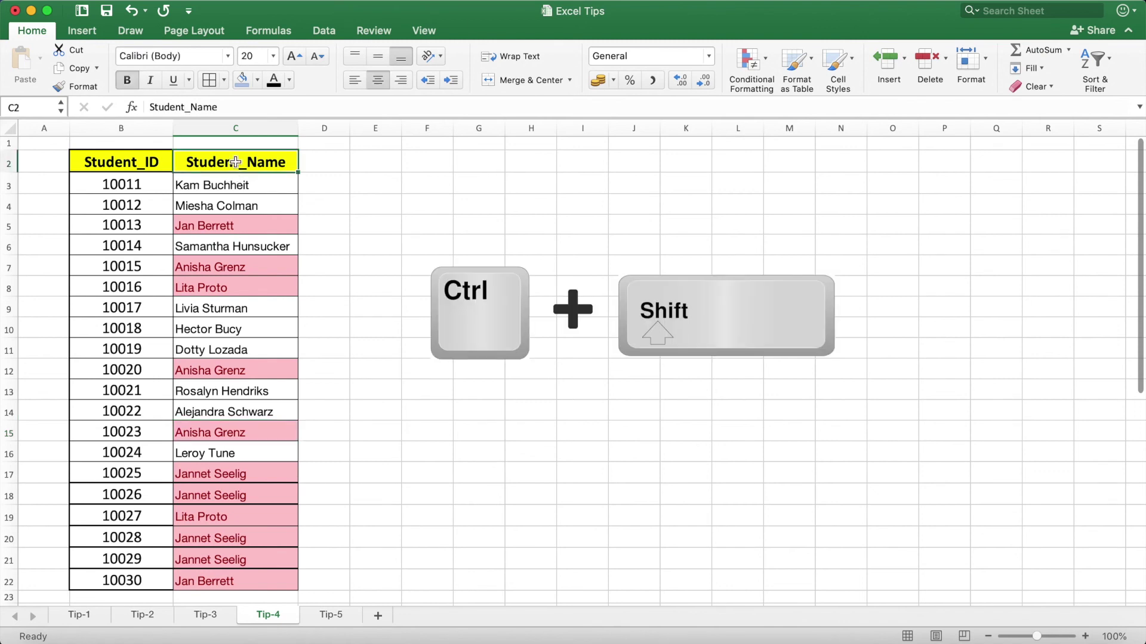
key(ctrl+shift+l)
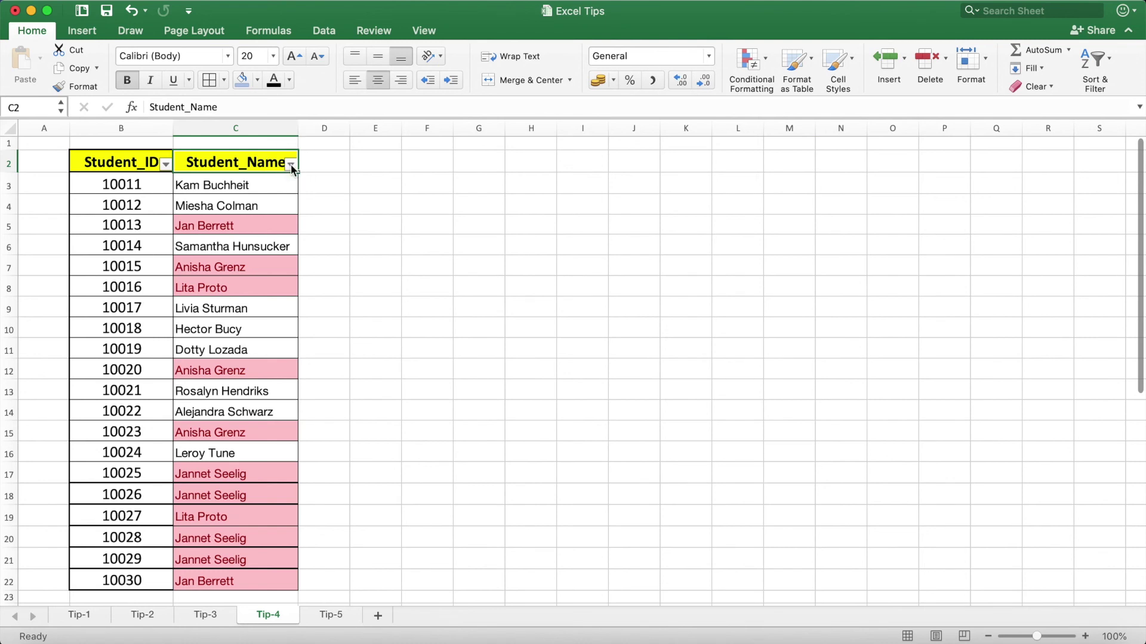
click(291, 165)
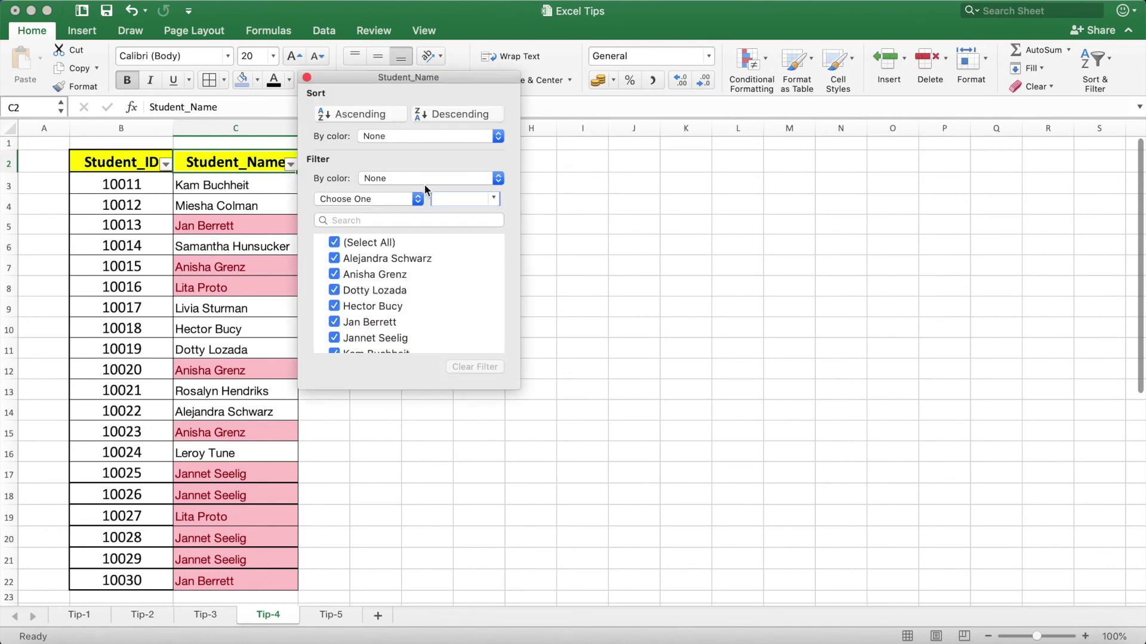
click(445, 178)
mouse_move(441, 189)
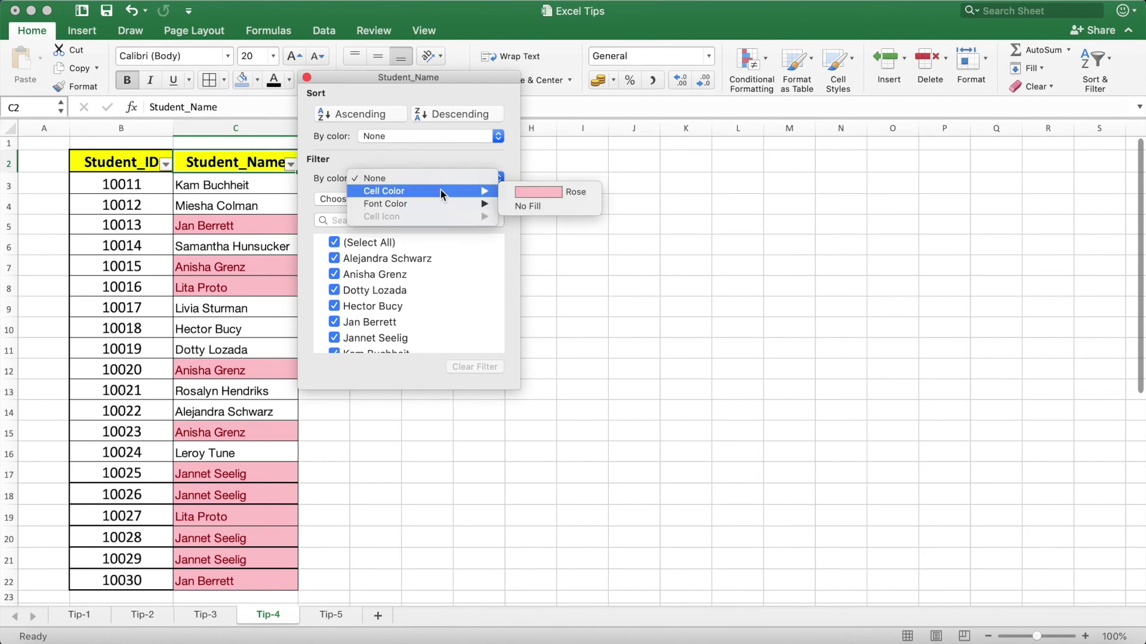
click(529, 192)
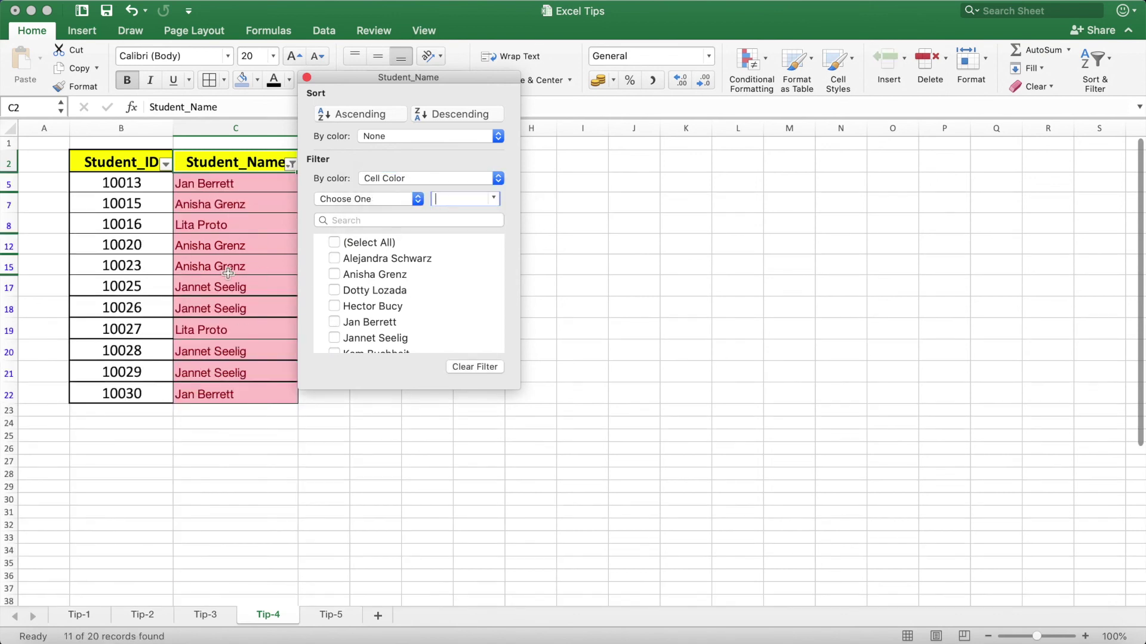
click(231, 221)
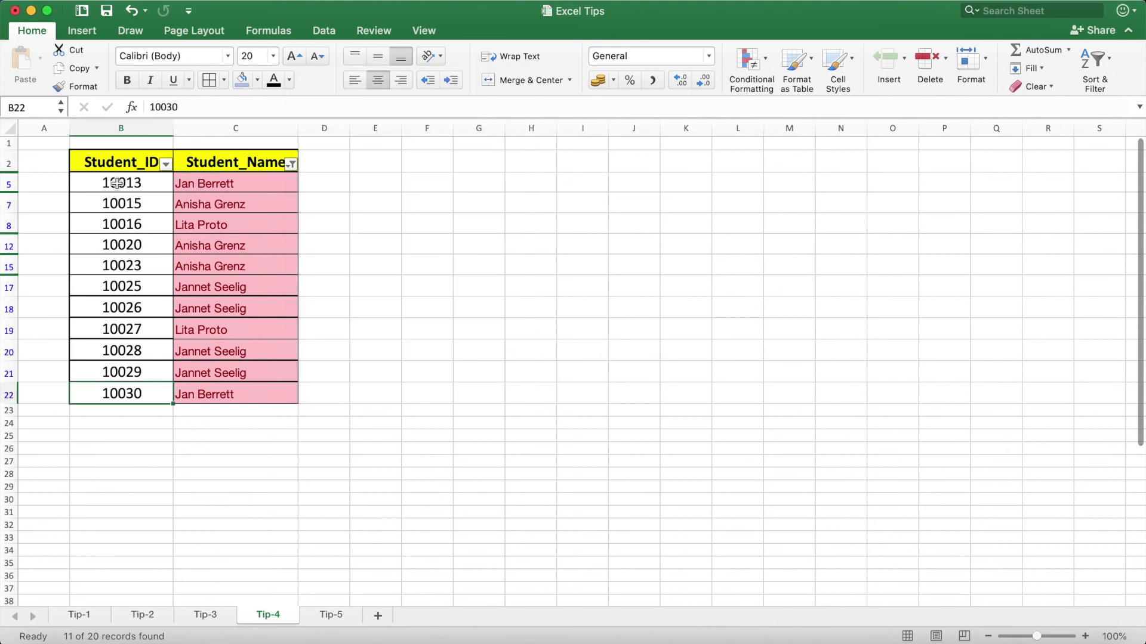
Delete all the filtered rows of duplicate student names below the header.
drag(117, 183, 276, 391)
right_click(232, 248)
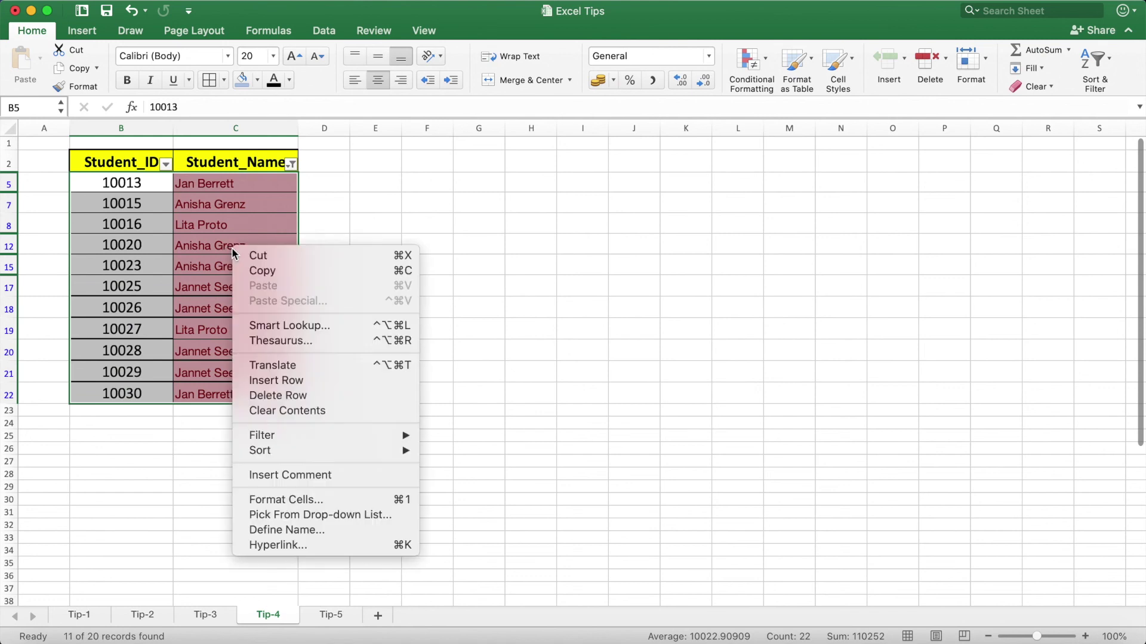
click(297, 396)
click(685, 233)
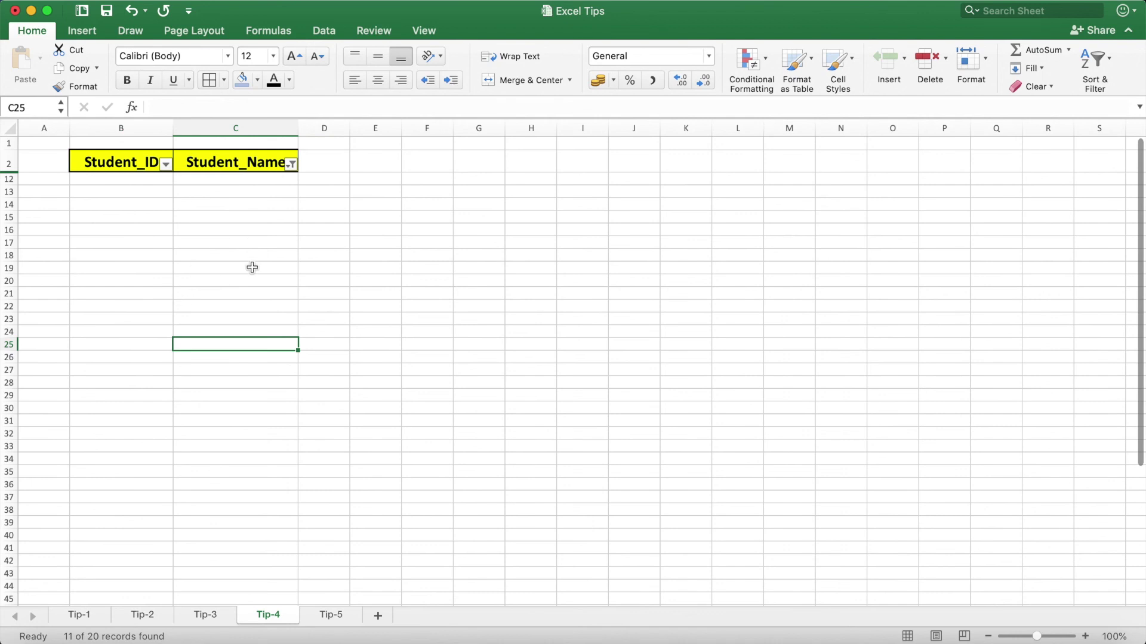
Reset the Student_Name filter to select all values so the remaining rows are shown.
click(291, 165)
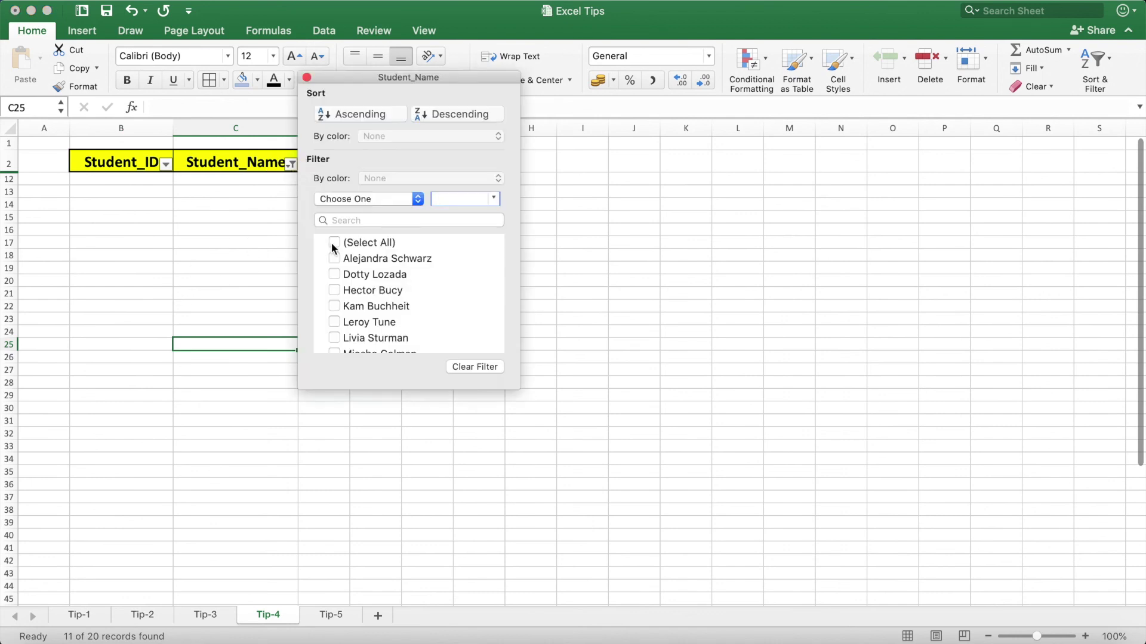
click(333, 242)
click(219, 358)
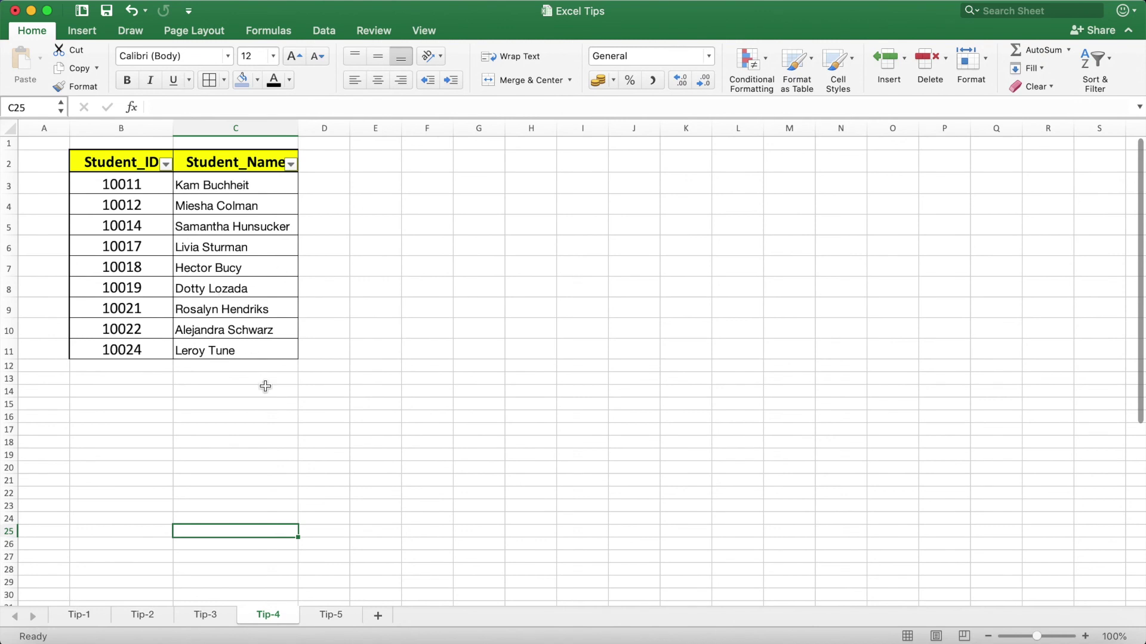
Show the Tip-5 sheet in Page Layout view.
click(330, 613)
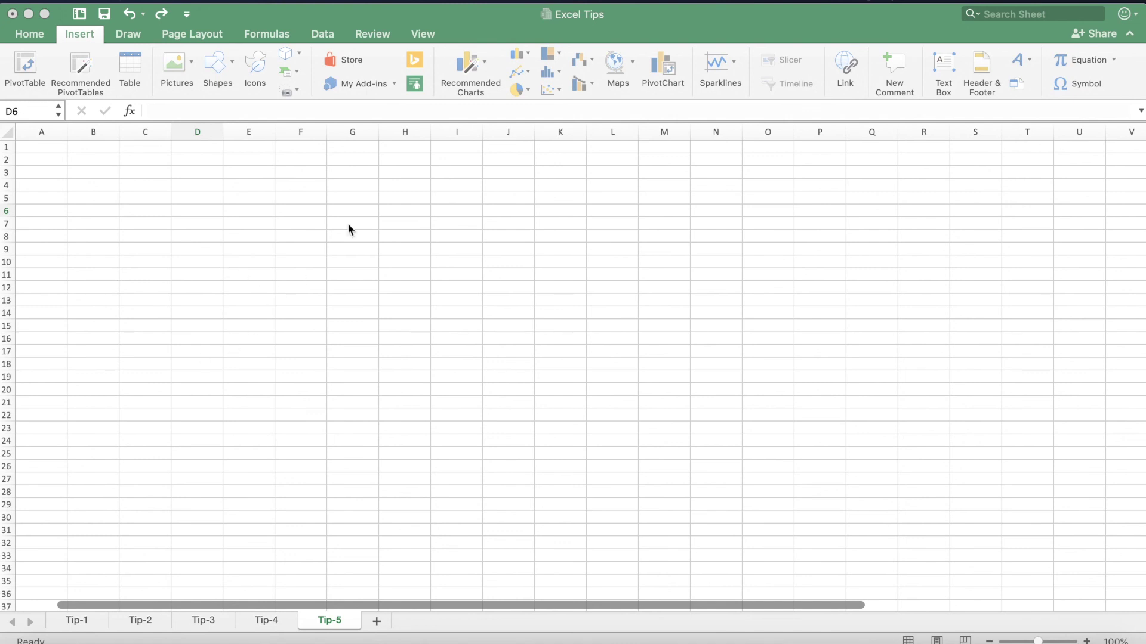
click(425, 41)
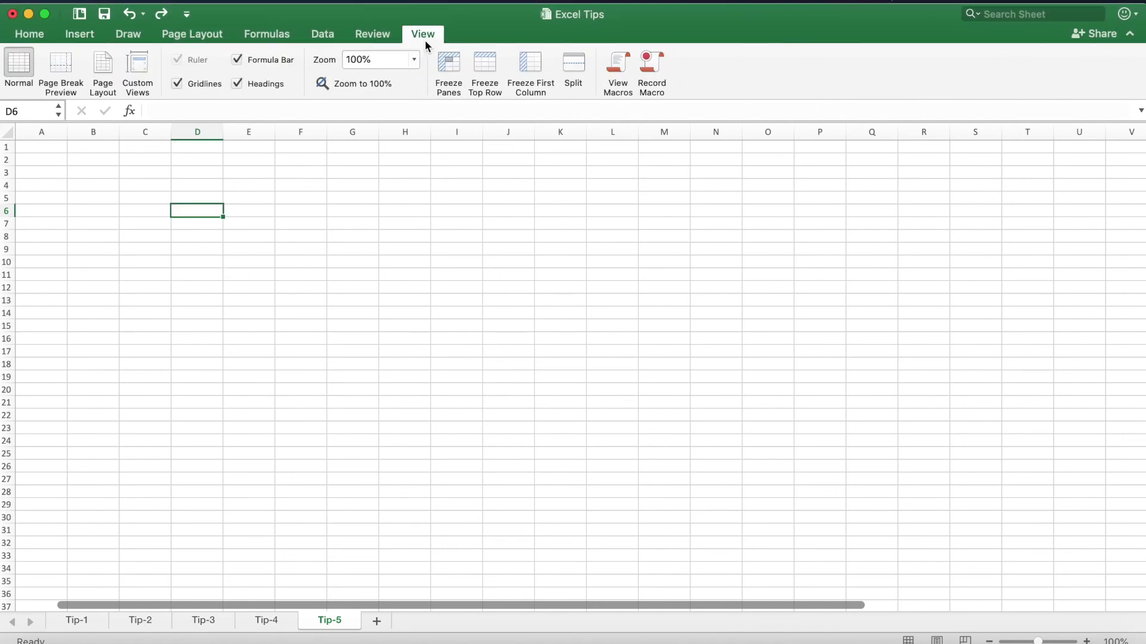
click(105, 73)
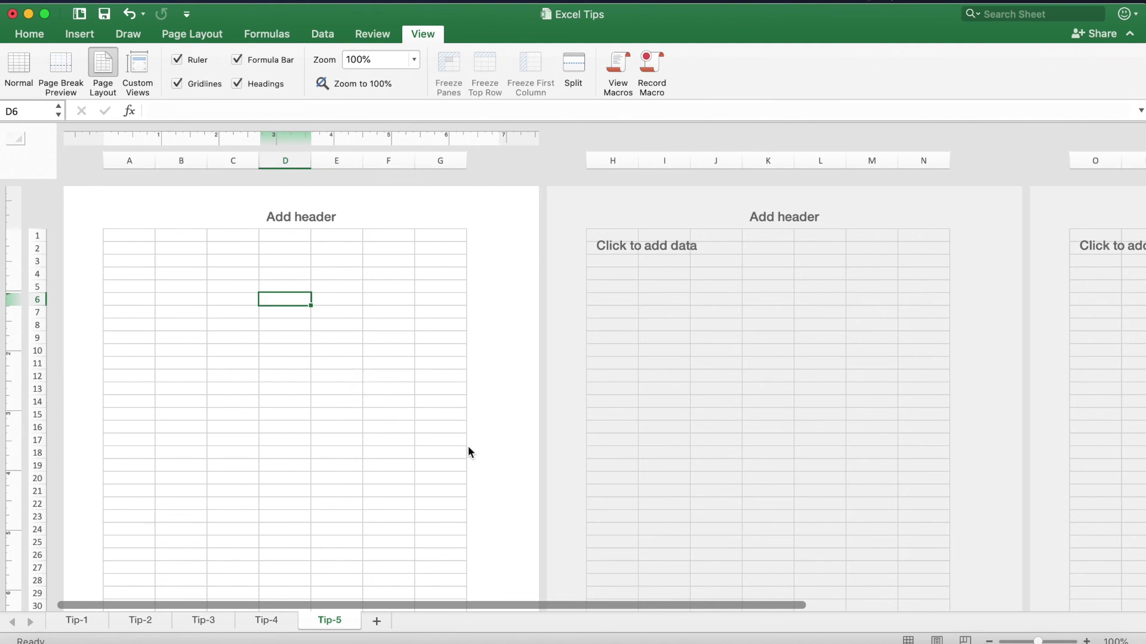
Insert light-blue WordArt reading "Confidencial" on the first page and tilt it so the text rises diagonally.
click(79, 34)
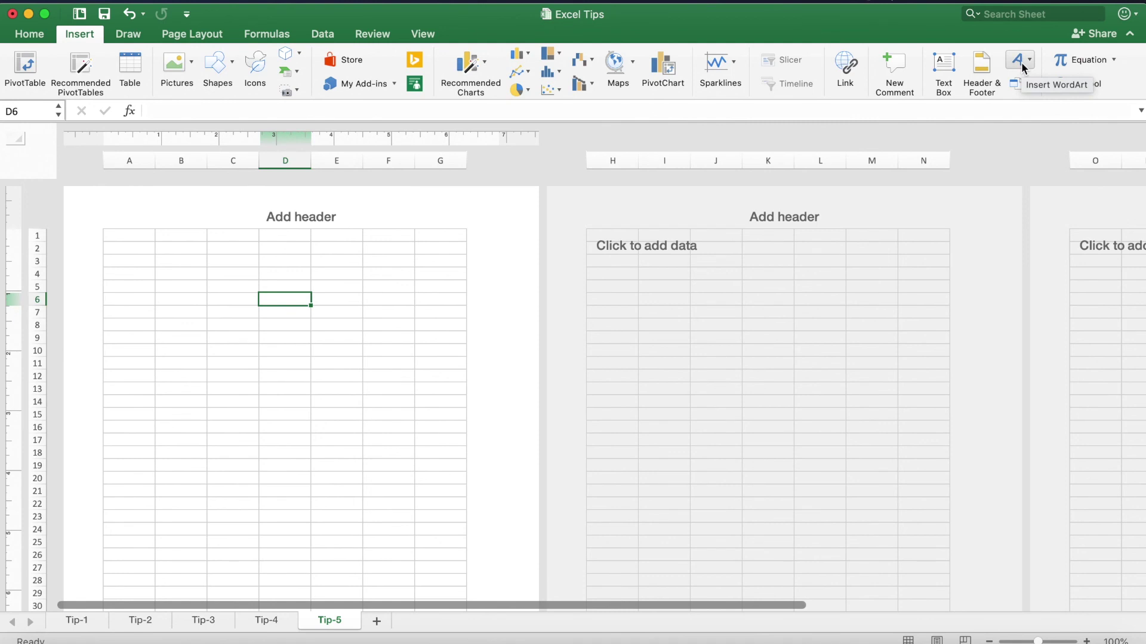
click(1022, 67)
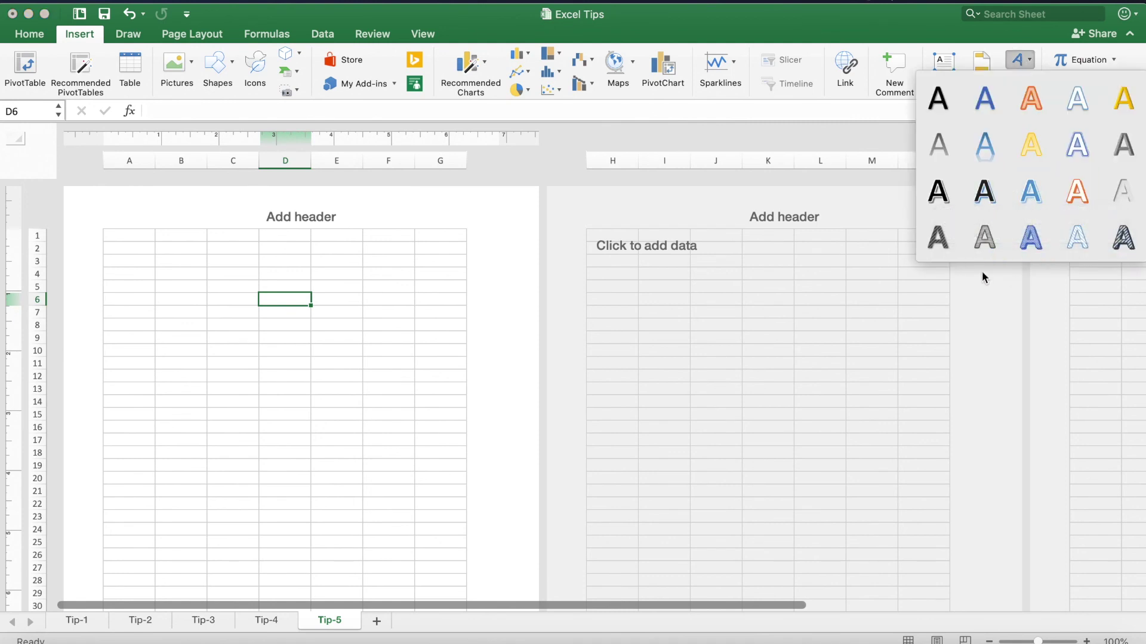
click(1030, 203)
text(Confidencial)
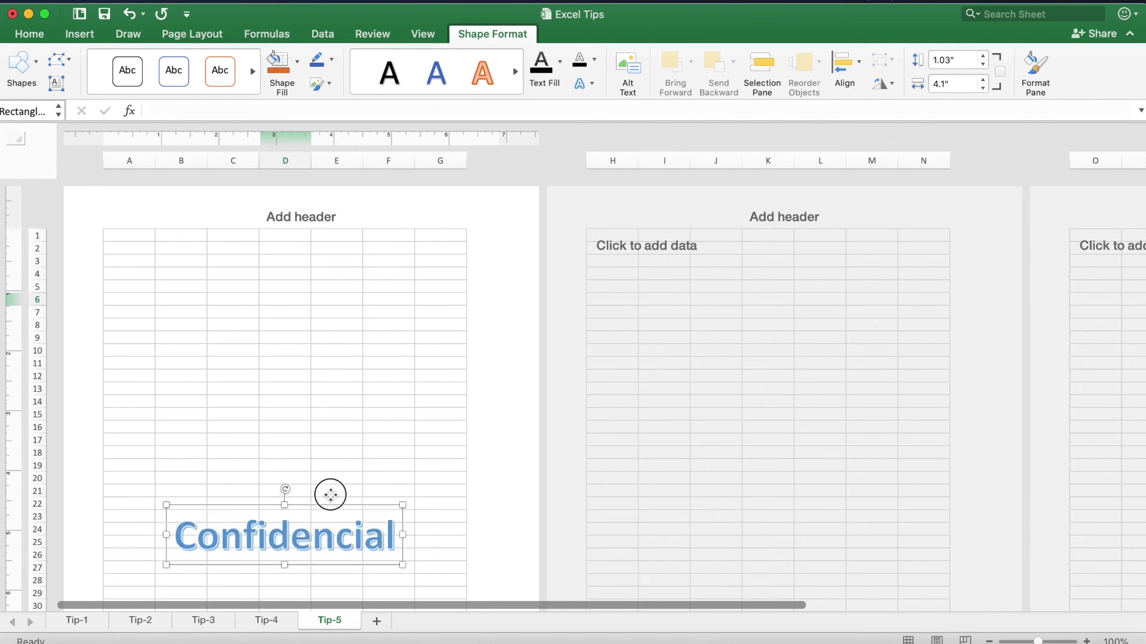
drag(328, 493, 266, 412)
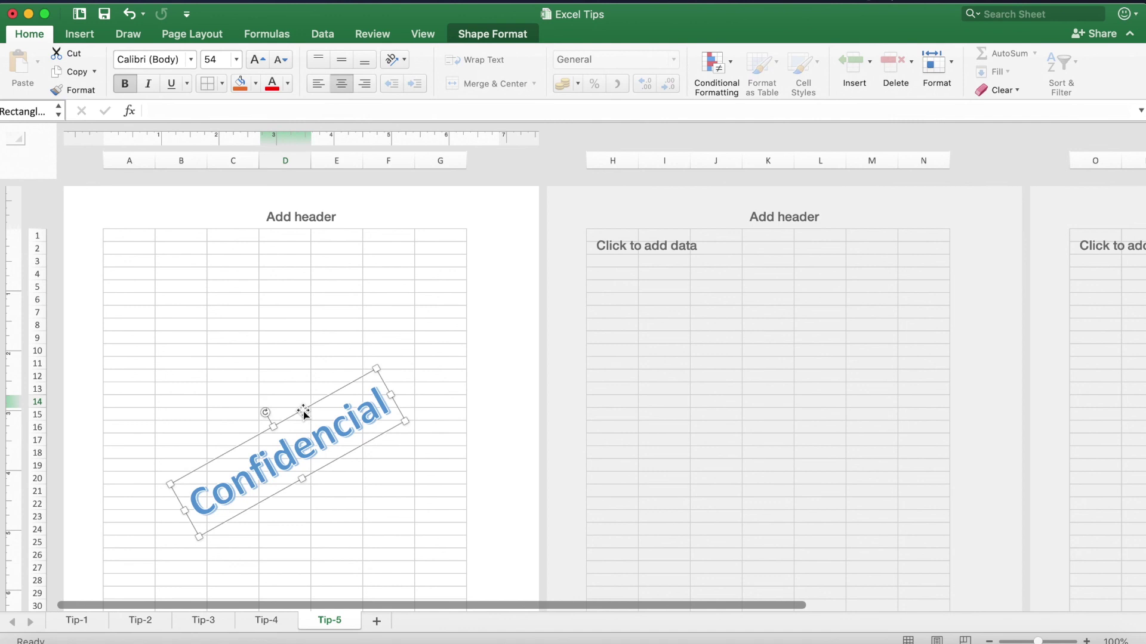
Set the WordArt's text fill transparency to 95% and its text outline transparency to 60%.
right_click(303, 411)
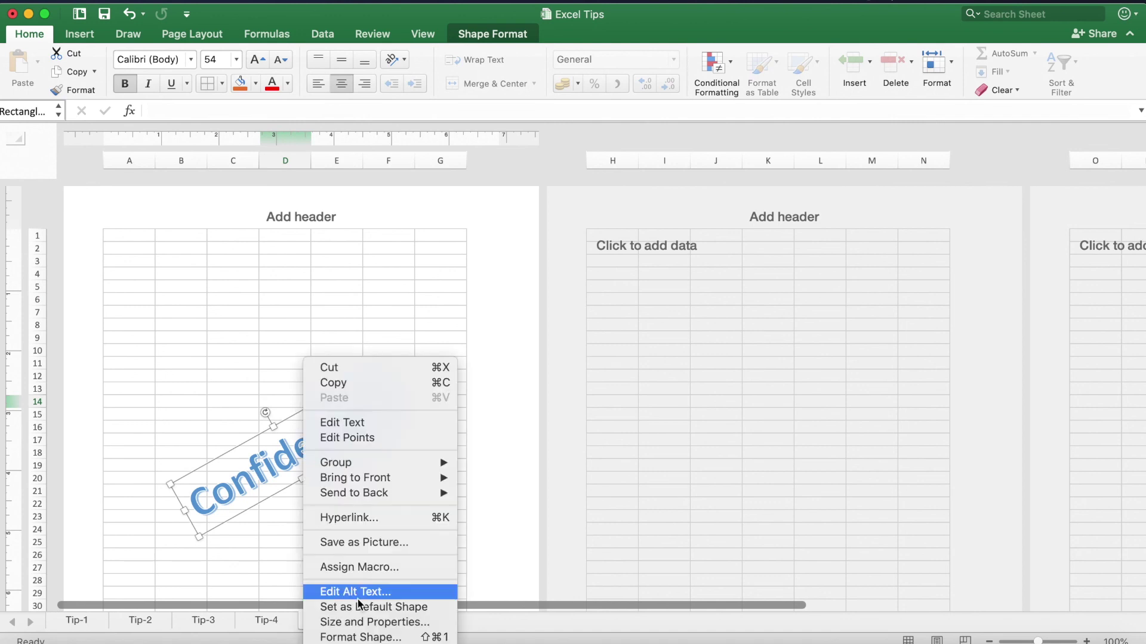
click(374, 637)
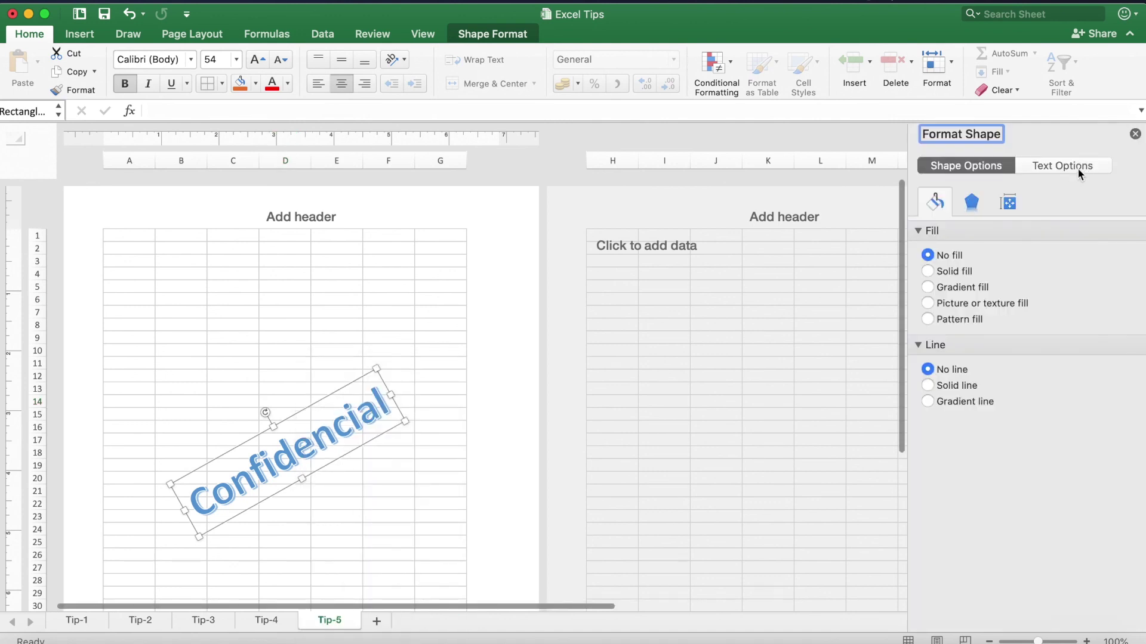
click(1062, 167)
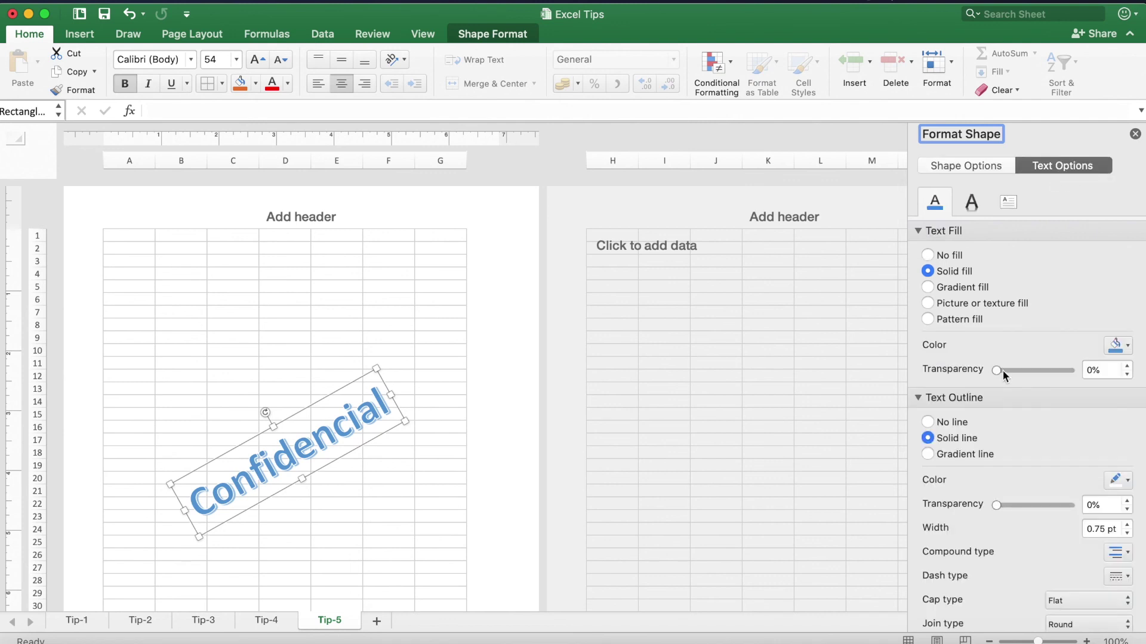
drag(997, 371, 1070, 375)
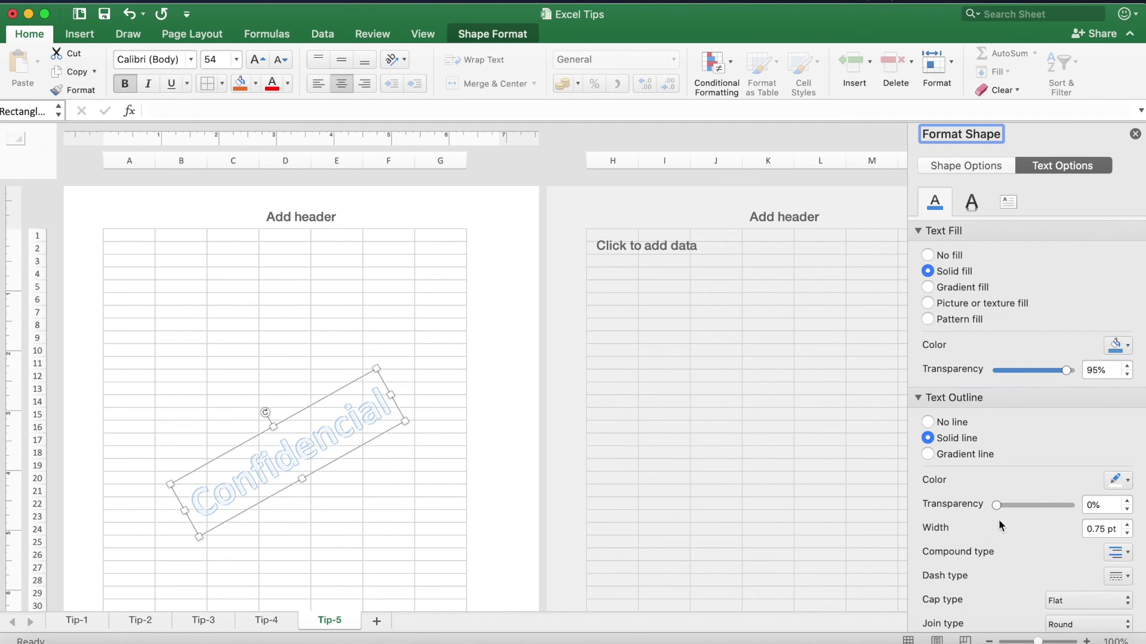
drag(997, 504, 1040, 505)
Enter "testing" in cell E17, over the watermark text.
click(329, 352)
key(Down)
key(Down)
key(Down)
key(Down)
key(Down)
key(Down)
key(Down)
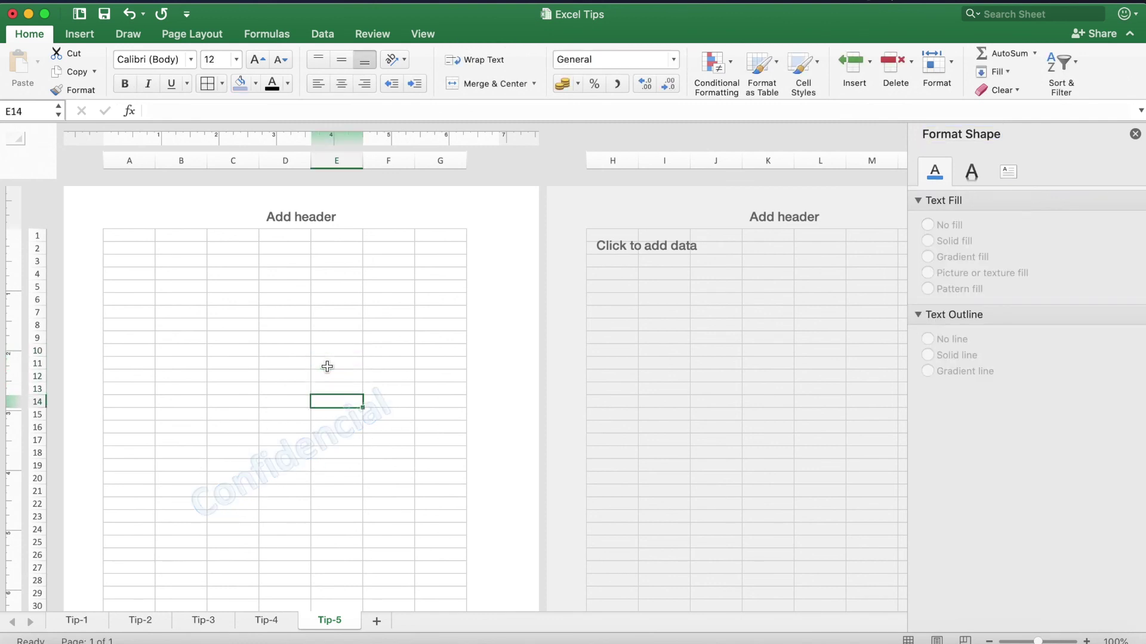
text(testing)
key(Return)
key(Down)
key(Down)
key(Down)
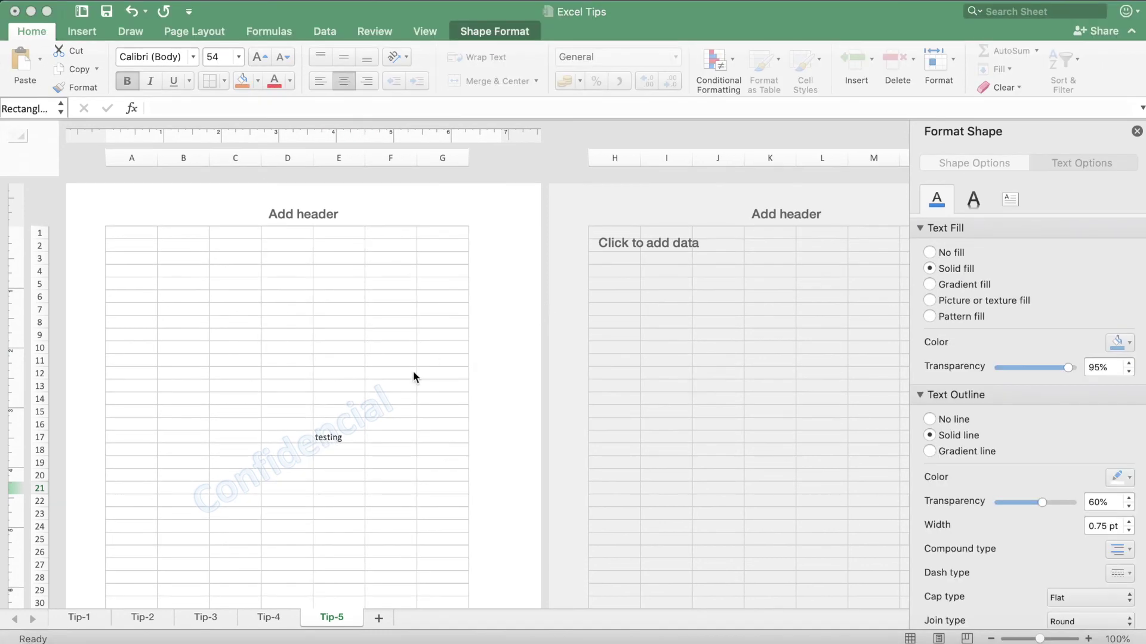
Copy the "Confidencial" watermark to the second page and place it around rows 11 to 24 of columns I to M.
click(376, 404)
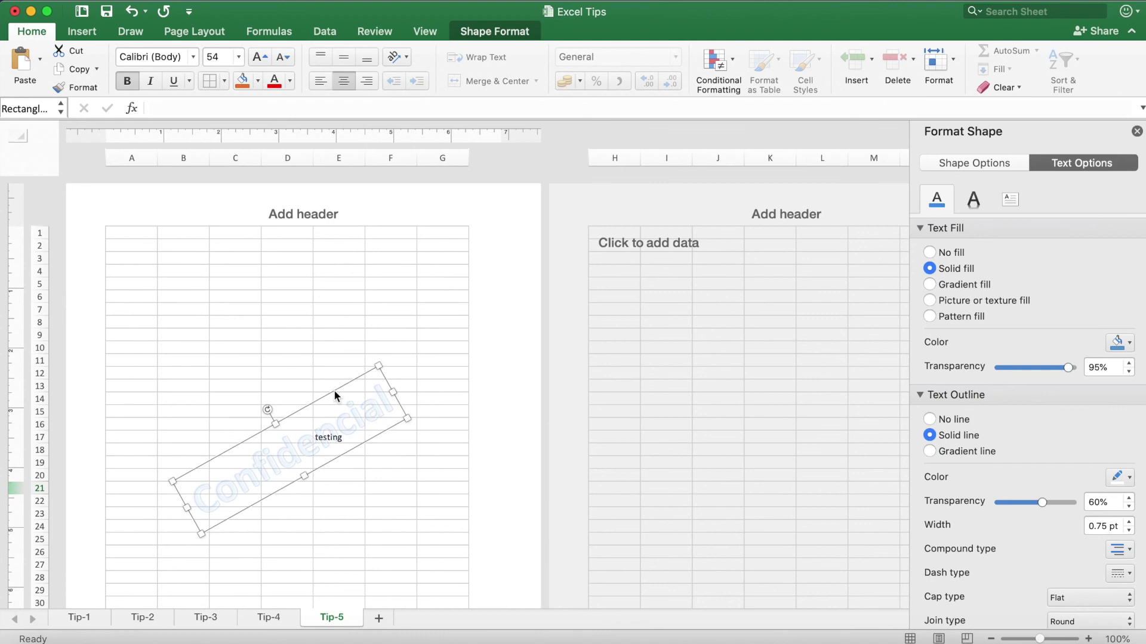
right_click(334, 389)
click(365, 381)
click(810, 413)
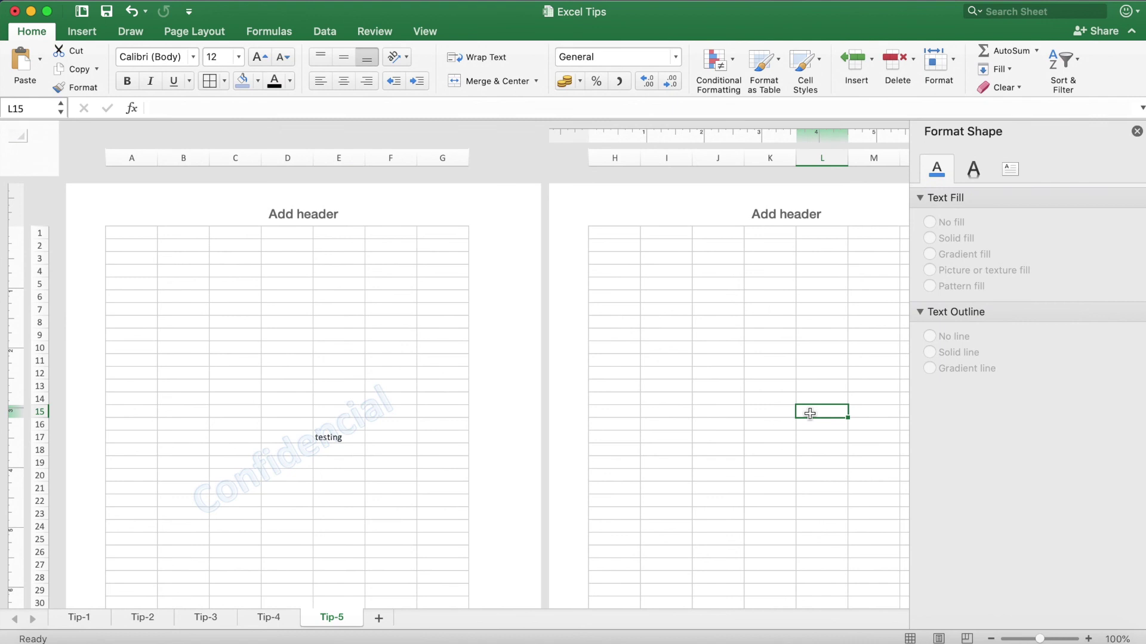
key(super+v)
drag(921, 388, 777, 403)
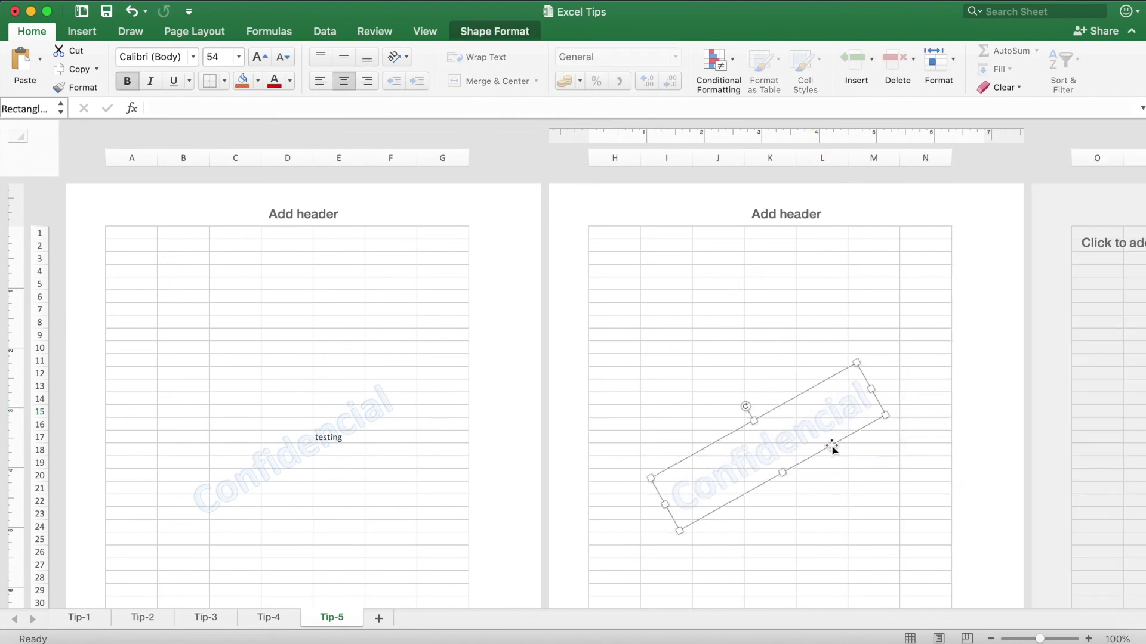
click(807, 335)
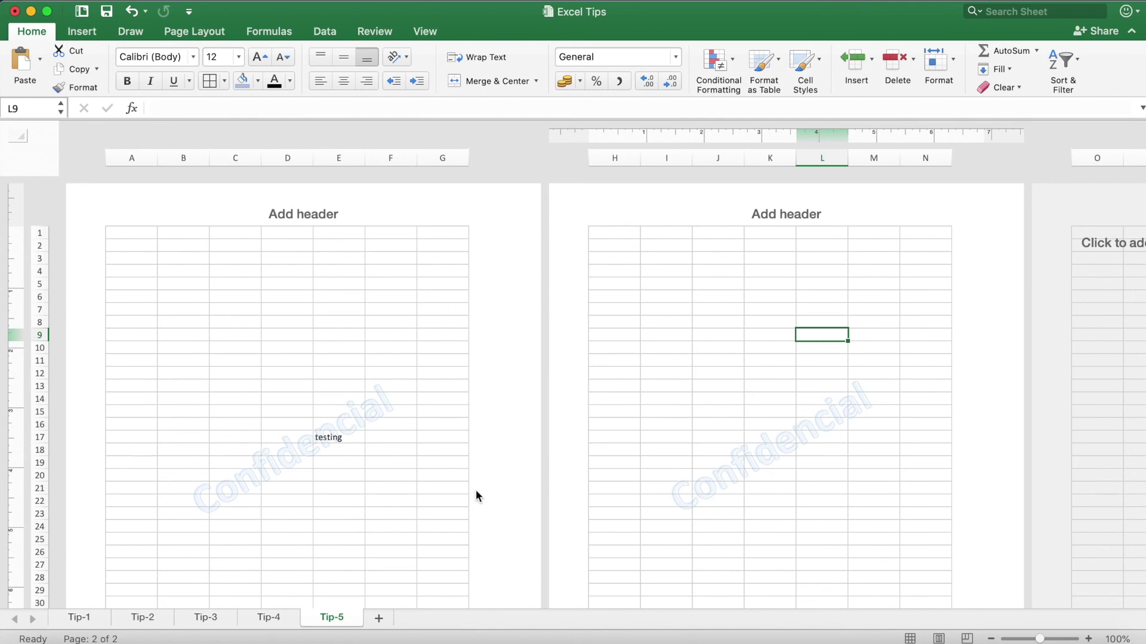
click(273, 321)
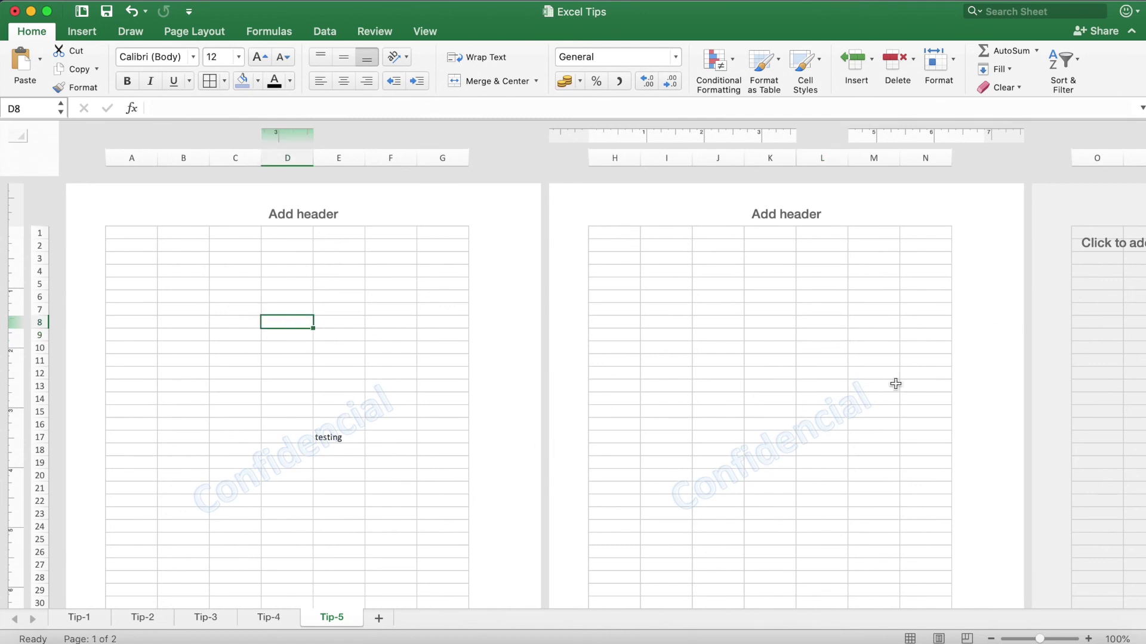